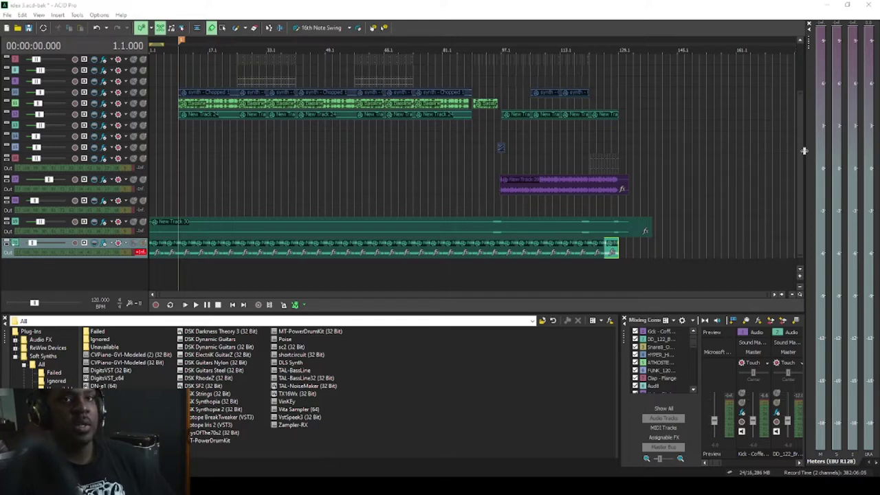
Review the full track arrangement and play the opening of the full mix from the project start
{"action": "left_click_drag", "start_coordinate": [801, 151], "coordinate": [802, 108]}
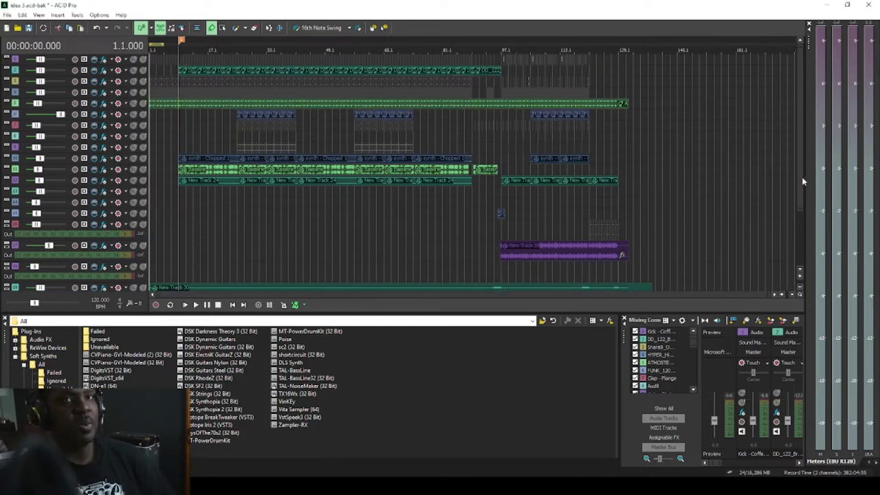
{"action": "left_click_drag", "start_coordinate": [802, 180], "coordinate": [795, 249]}
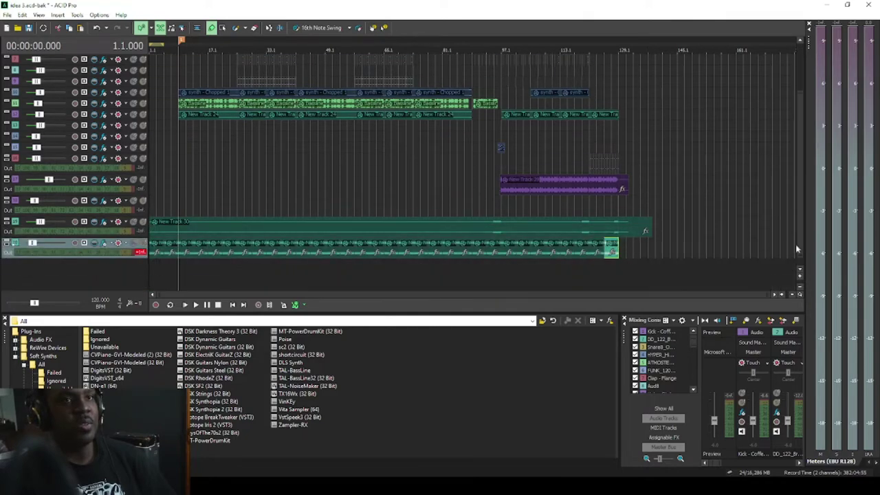
{"action": "left_click", "coordinate": [185, 305]}
{"action": "scroll", "coordinate": [174, 196], "scroll_direction": "up", "scroll_amount": 3}
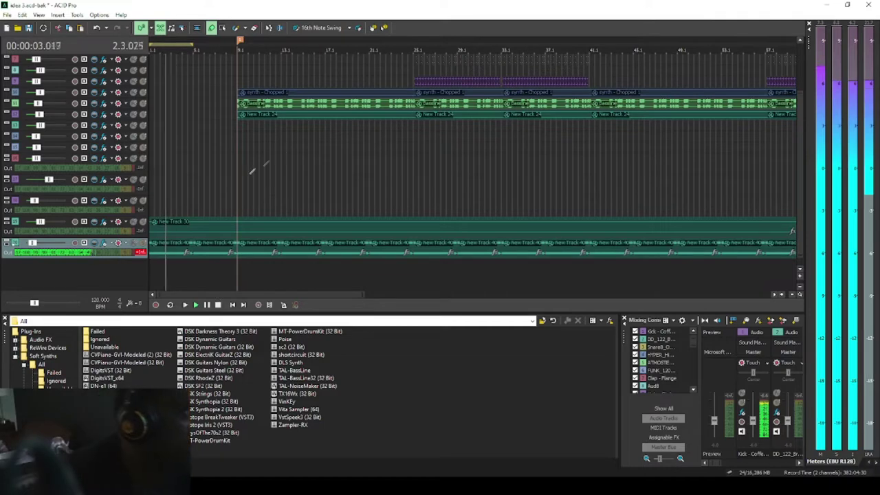
{"action": "scroll", "coordinate": [796, 148], "scroll_direction": "up", "scroll_amount": 3}
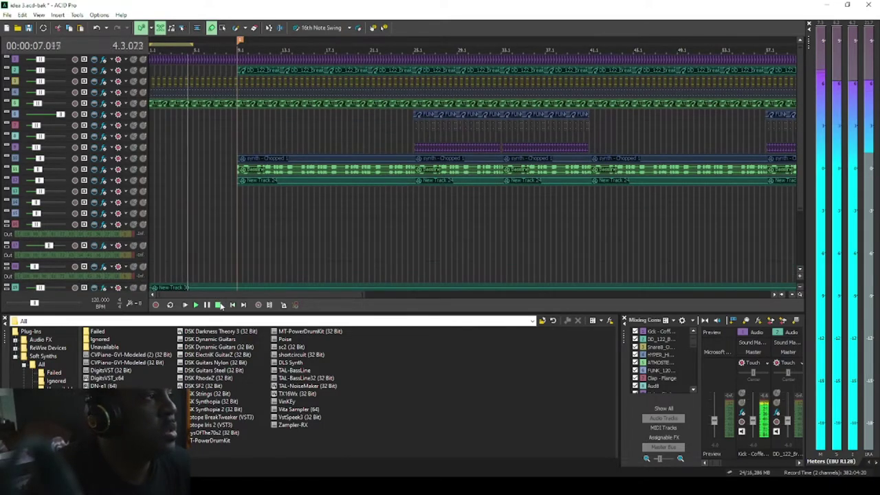
{"action": "left_click", "coordinate": [219, 305]}
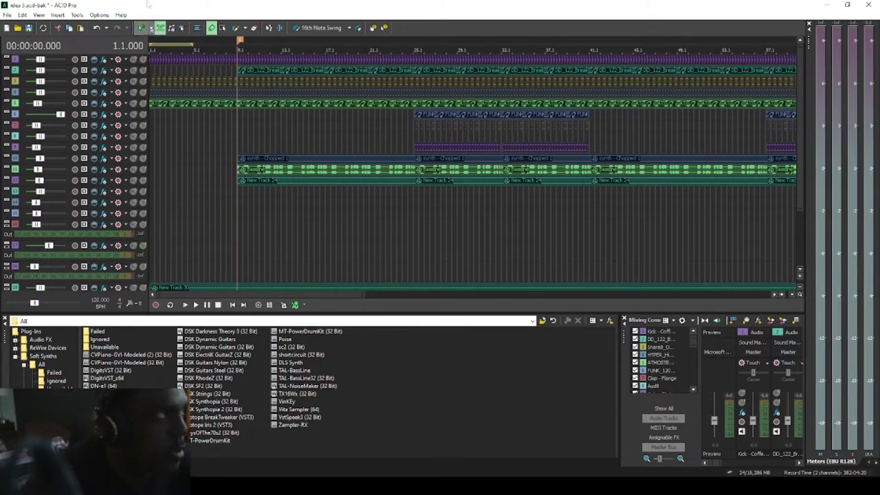
Solo the kick on track 1 and audition it from the project start
{"action": "left_click", "coordinate": [143, 60]}
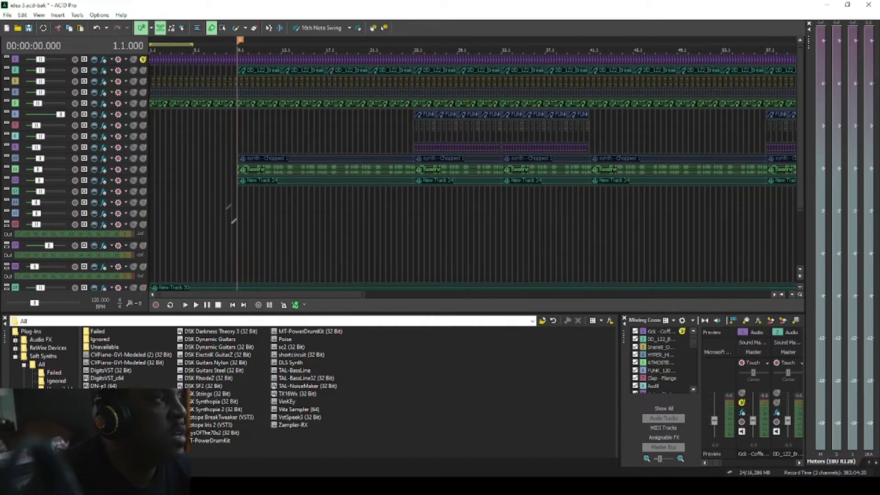
{"action": "left_click", "coordinate": [186, 305]}
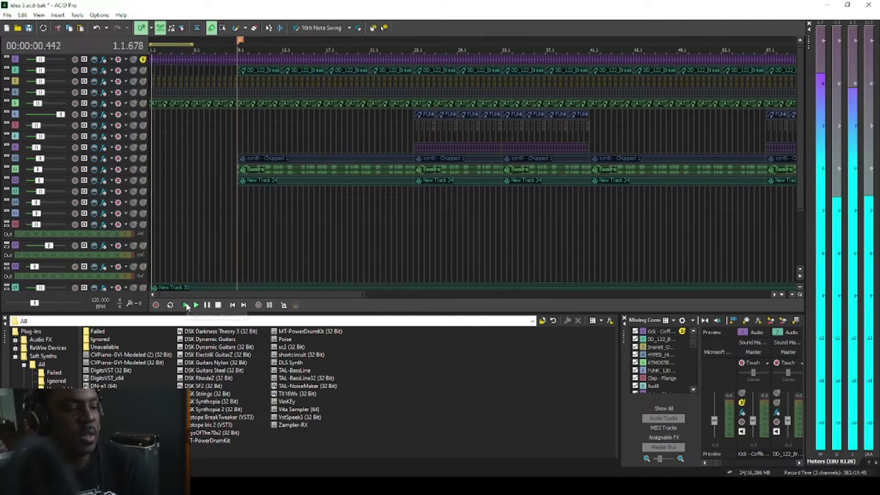
{"action": "left_click", "coordinate": [218, 306]}
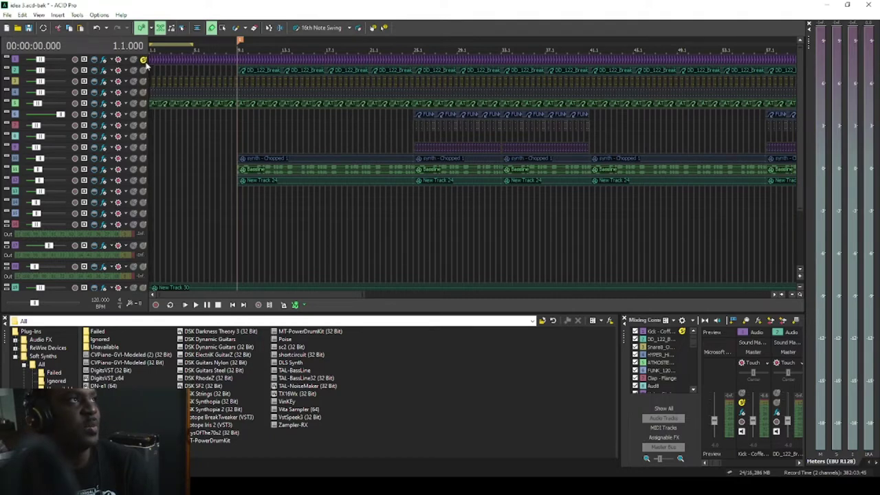
Solo the ATMOSTEA track 5 instead of the kick and audition it from the project start
{"action": "left_click", "coordinate": [147, 103]}
{"action": "left_click", "coordinate": [143, 103]}
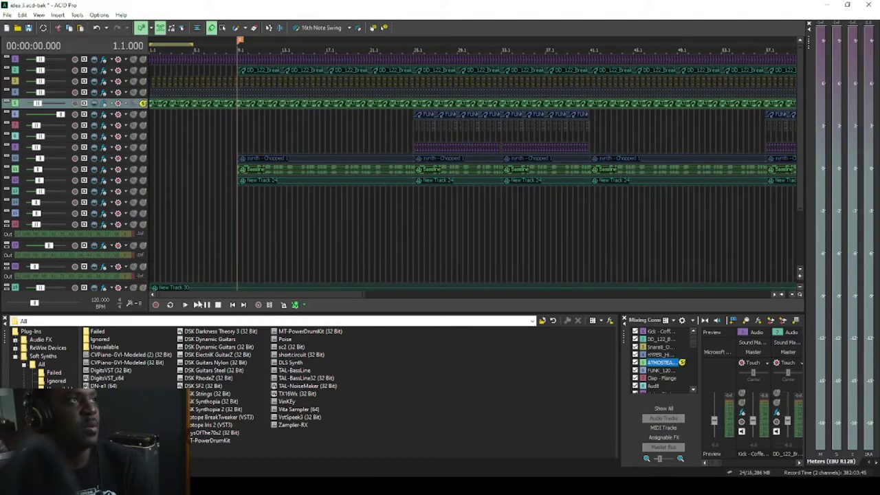
{"action": "left_click", "coordinate": [185, 305]}
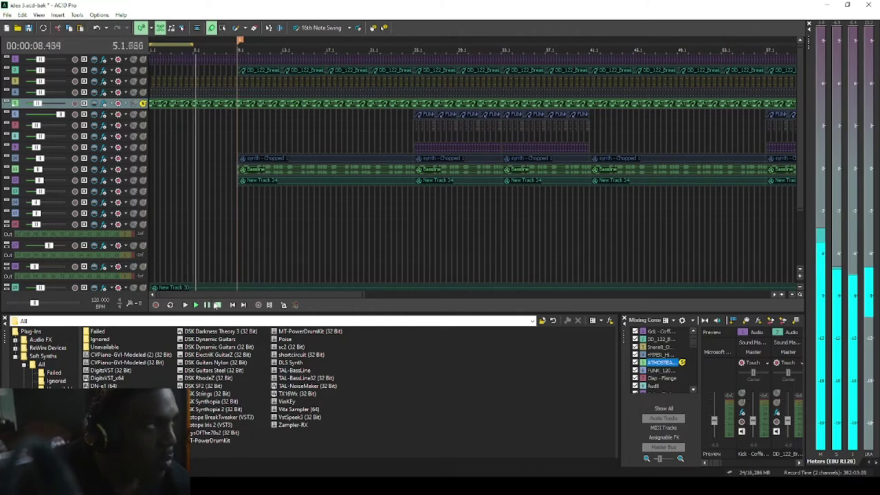
{"action": "left_click", "coordinate": [218, 305]}
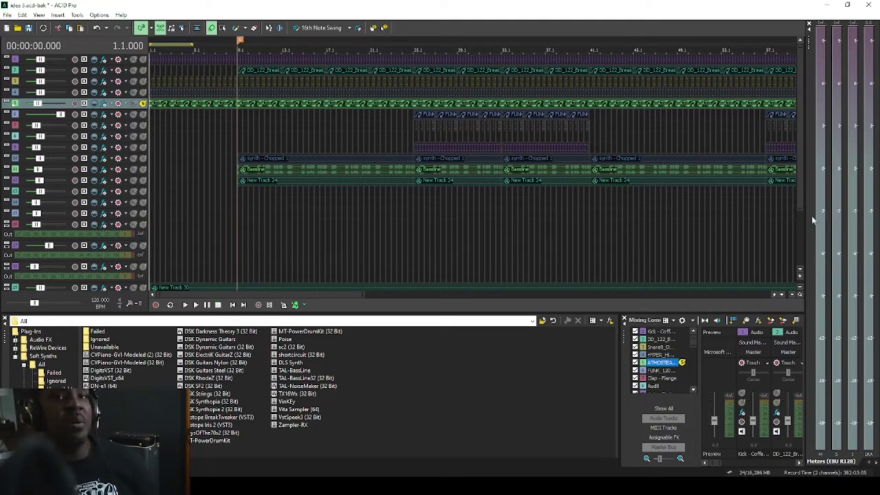
Solo the New Track 40 track and open its audio plug-in chain at the MonstaChorus effect
{"action": "scroll", "coordinate": [803, 223], "scroll_direction": "down", "scroll_amount": 1}
{"action": "scroll", "coordinate": [803, 224], "scroll_direction": "down", "scroll_amount": 5}
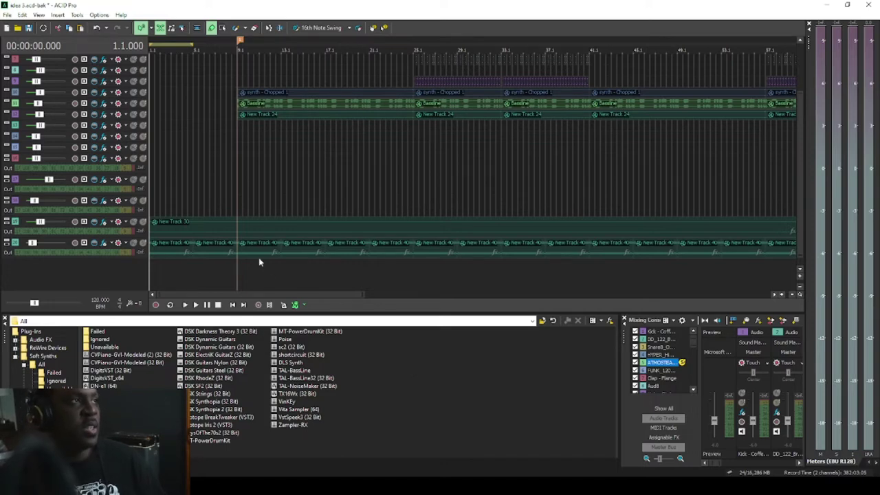
{"action": "left_click", "coordinate": [147, 254]}
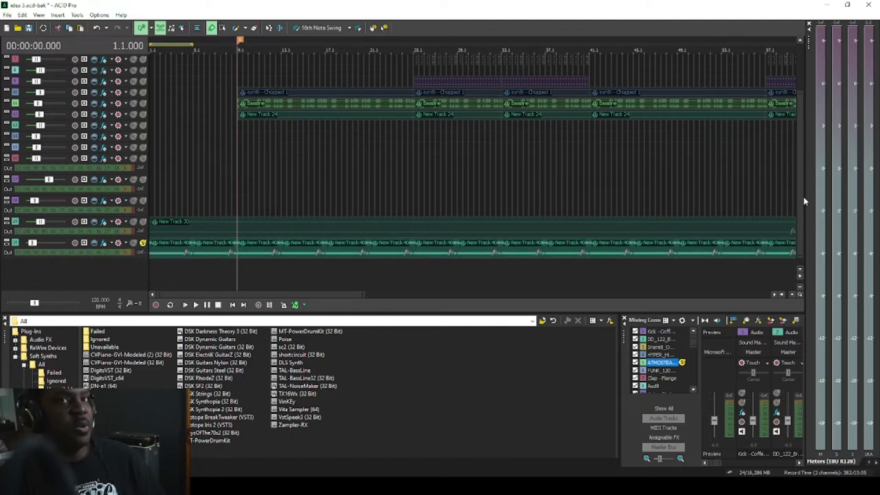
{"action": "scroll", "coordinate": [800, 129], "scroll_direction": "up", "scroll_amount": 3}
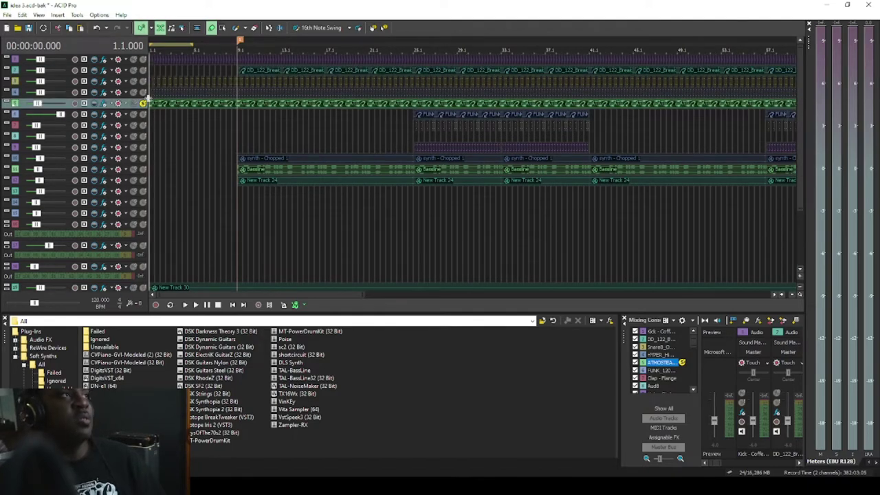
{"action": "scroll", "coordinate": [142, 242], "scroll_direction": "down", "scroll_amount": 3}
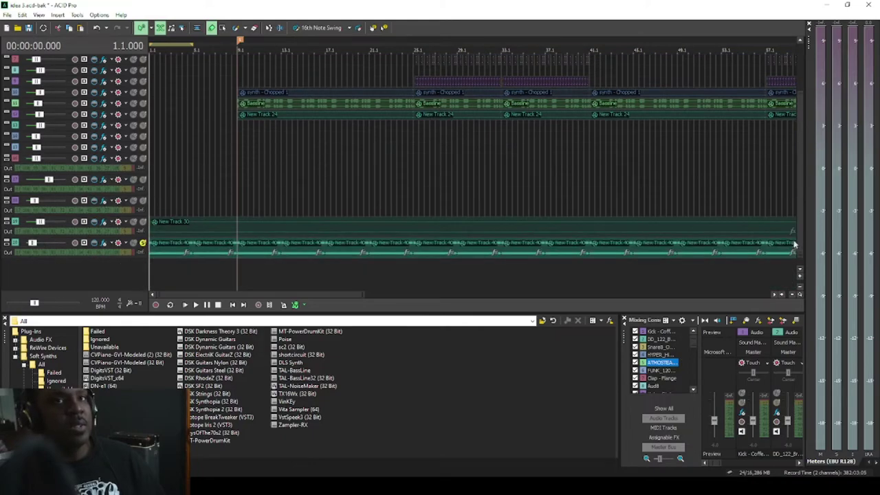
{"action": "left_click", "coordinate": [103, 243]}
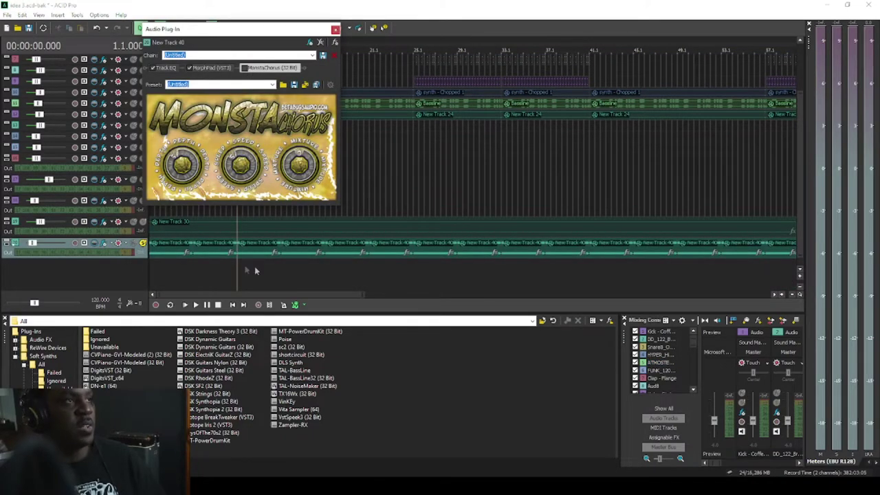
Audition the soloed tracks from the project start and unsolo New Track 40
{"action": "left_click", "coordinate": [185, 304]}
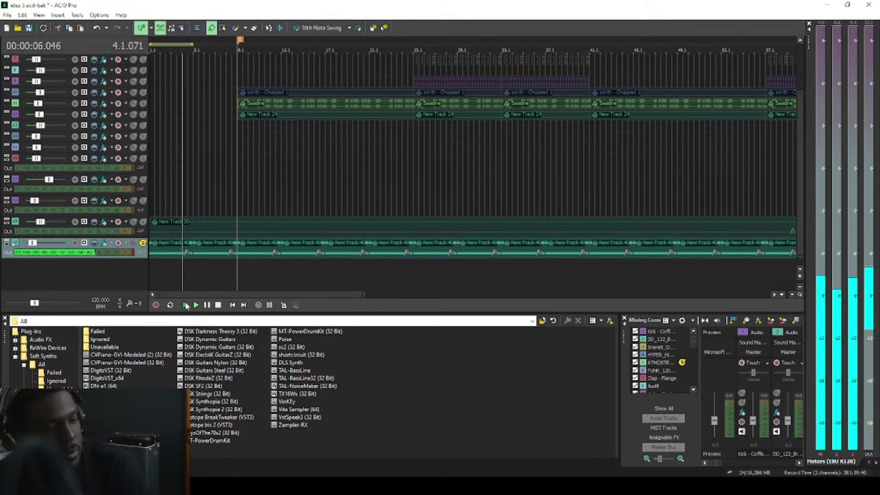
{"action": "left_click", "coordinate": [218, 306]}
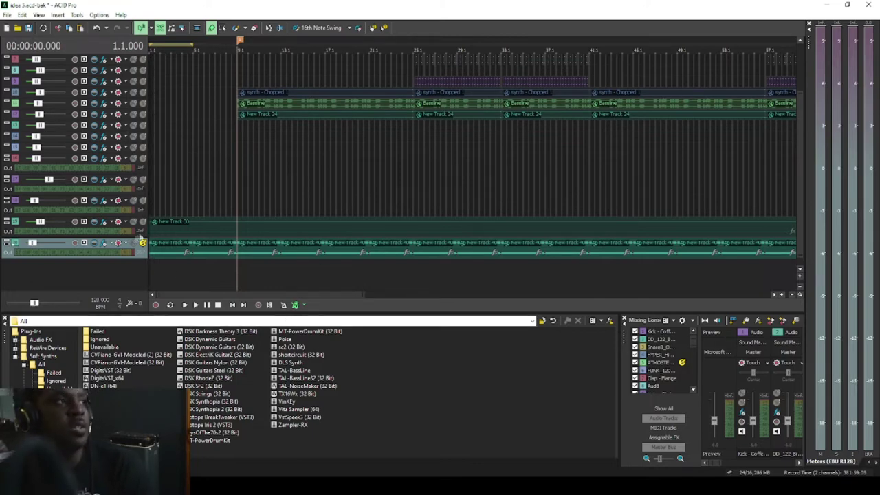
{"action": "left_click", "coordinate": [146, 248]}
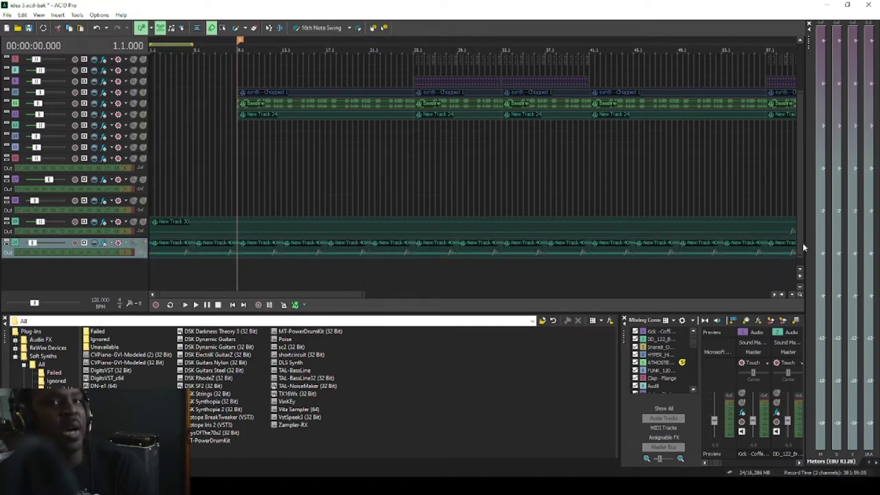
Select the FUNK_120 track and play the full mix from bar 85.1 through the transition, pausing around bar 95
{"action": "left_click", "coordinate": [660, 370]}
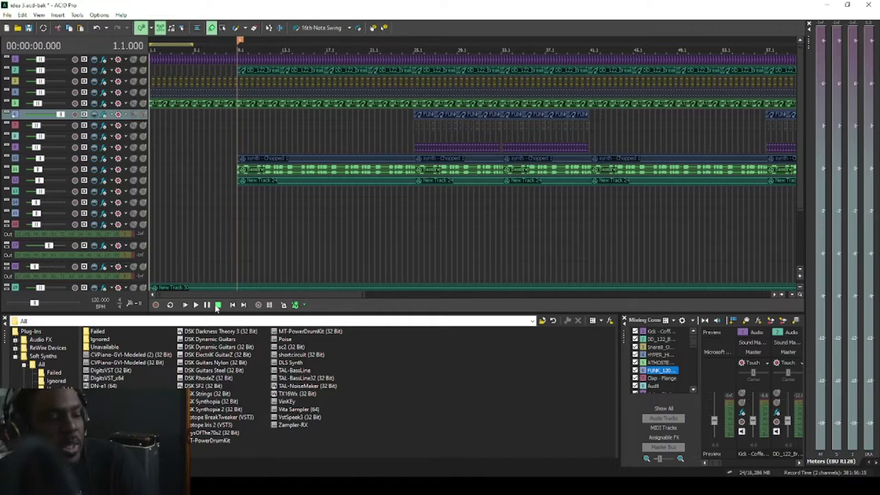
{"action": "left_click_drag", "start_coordinate": [365, 295], "coordinate": [506, 292]}
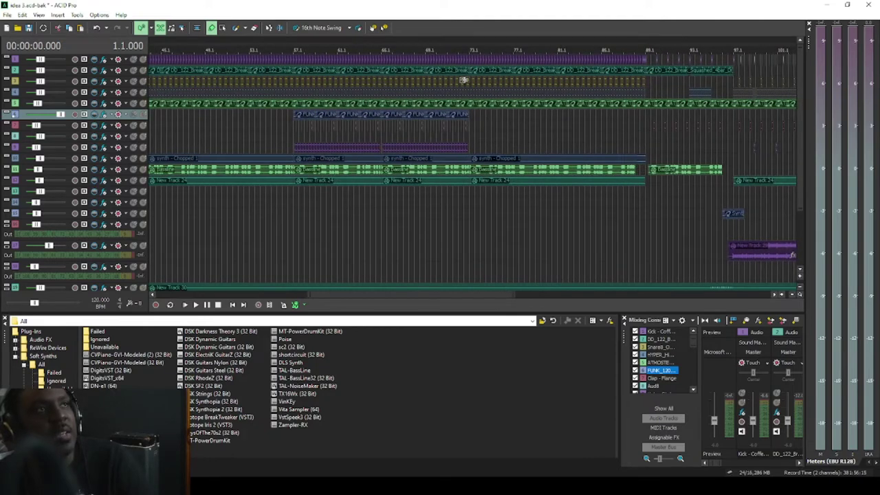
{"action": "left_click", "coordinate": [593, 44]}
{"action": "left_click", "coordinate": [602, 41]}
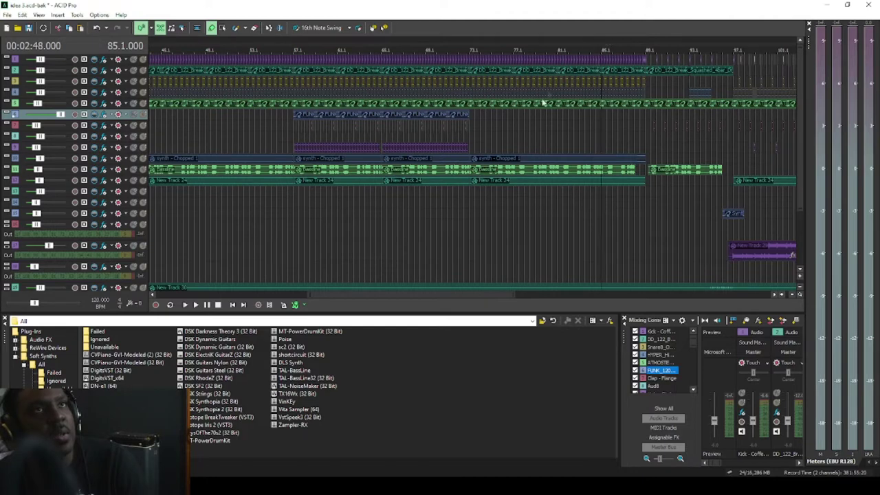
{"action": "left_click", "coordinate": [197, 305]}
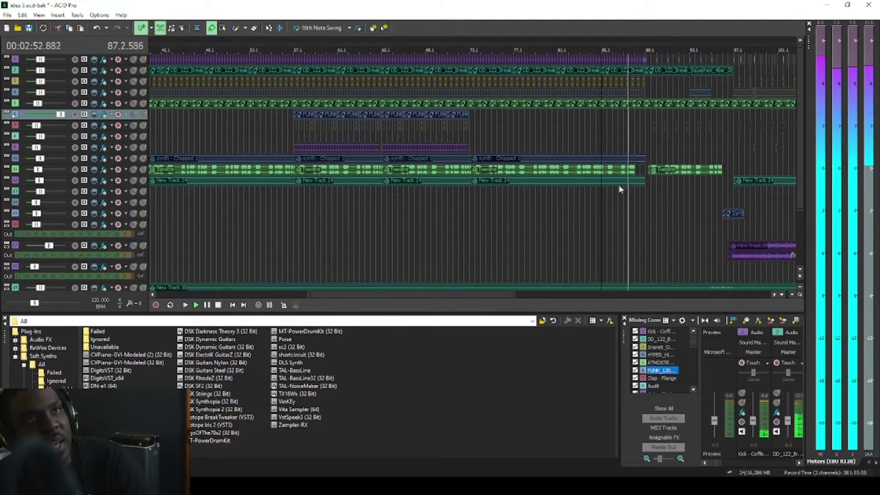
{"action": "left_click_drag", "start_coordinate": [492, 294], "coordinate": [527, 299]}
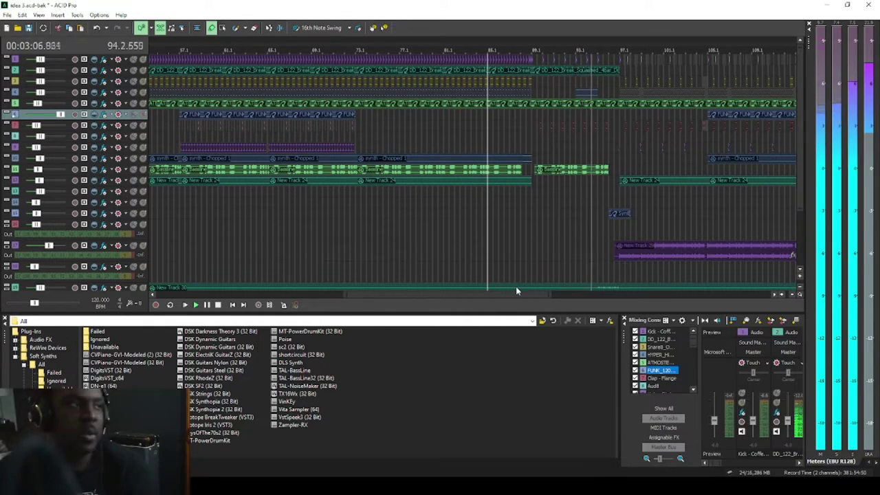
{"action": "left_click", "coordinate": [207, 305]}
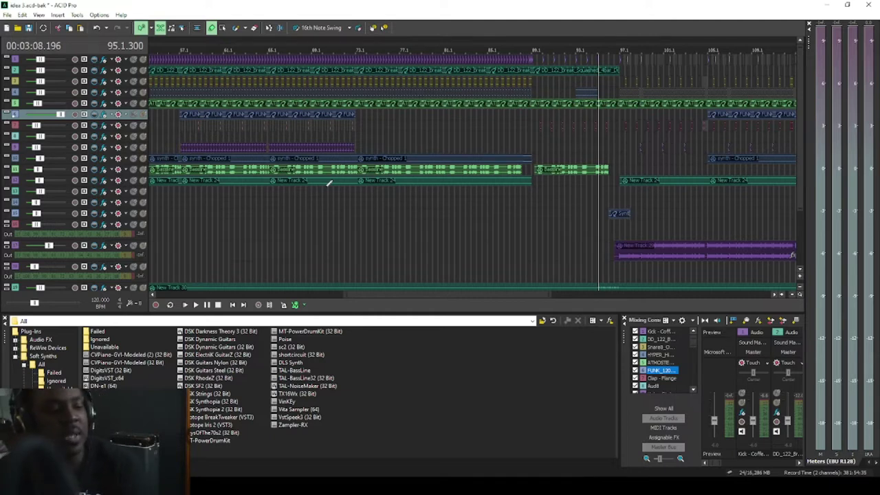
Place the cursor at bar 89.1 and play the breakdown into the section after bar 97
{"action": "left_click", "coordinate": [533, 42]}
{"action": "left_click", "coordinate": [197, 305]}
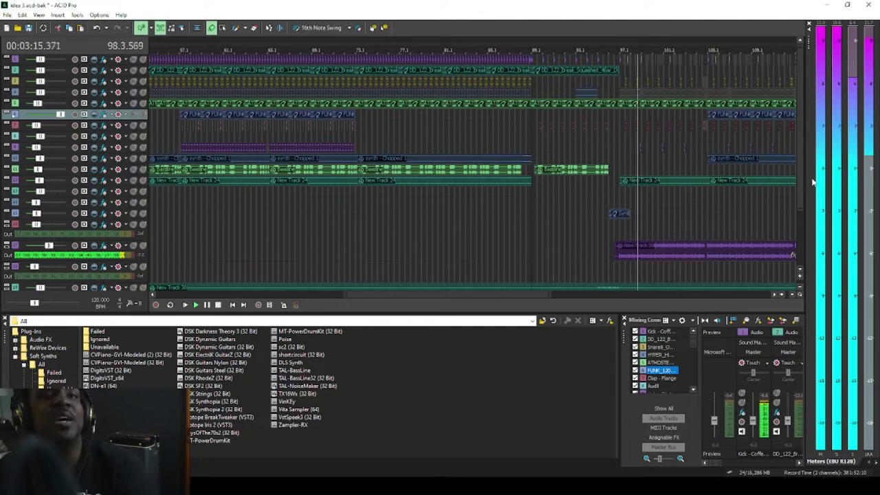
{"action": "left_click_drag", "start_coordinate": [496, 295], "coordinate": [572, 292]}
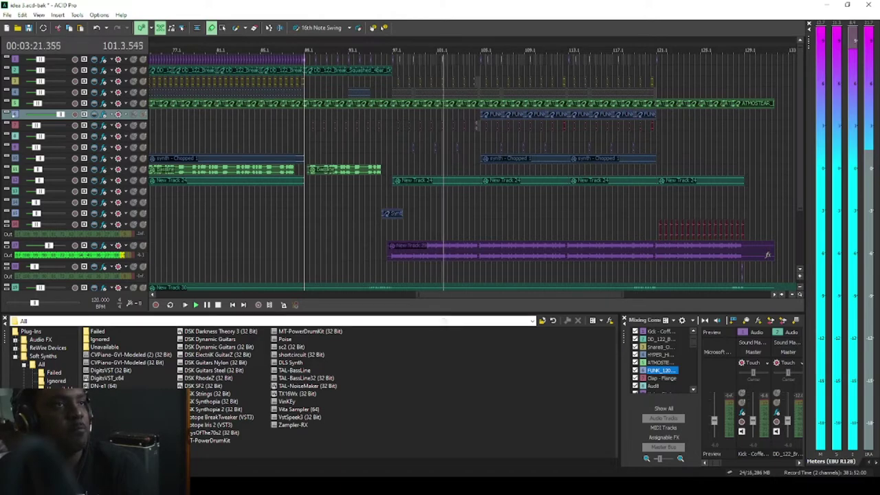
{"action": "left_click", "coordinate": [218, 305]}
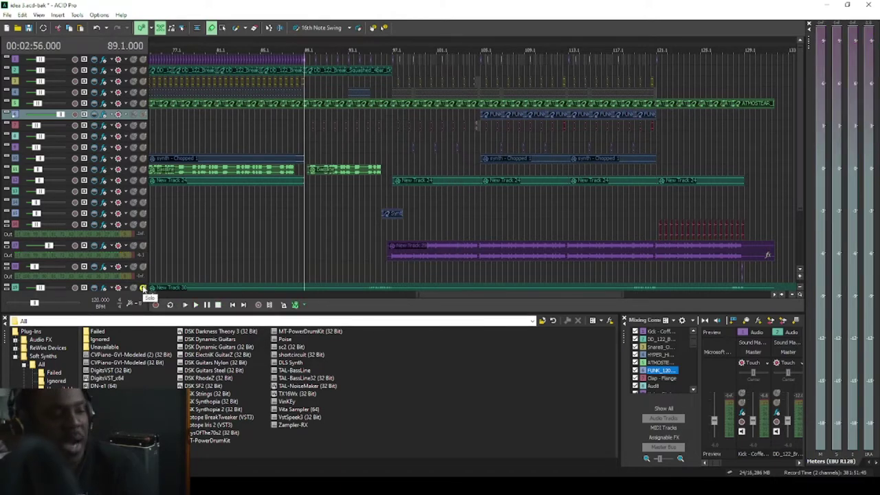
Place the cursor just before bar 97, solo the purple track 17, and audition it from there
{"action": "left_click", "coordinate": [395, 49]}
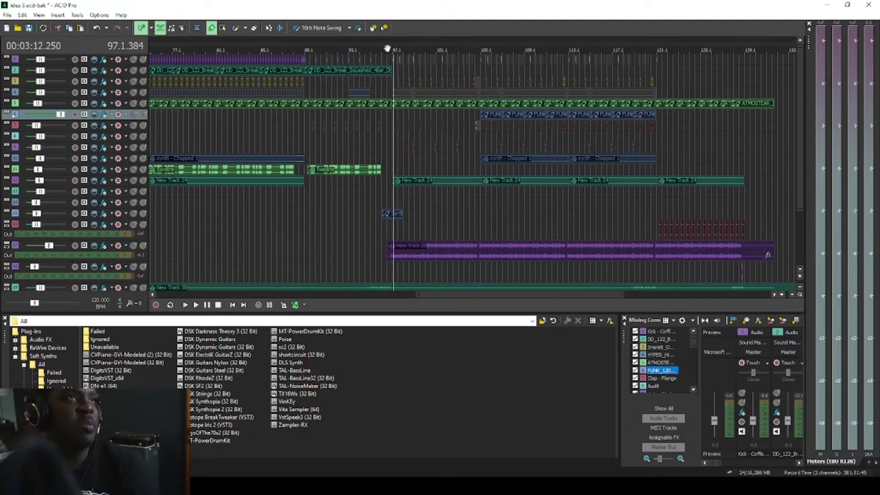
{"action": "left_click", "coordinate": [392, 50]}
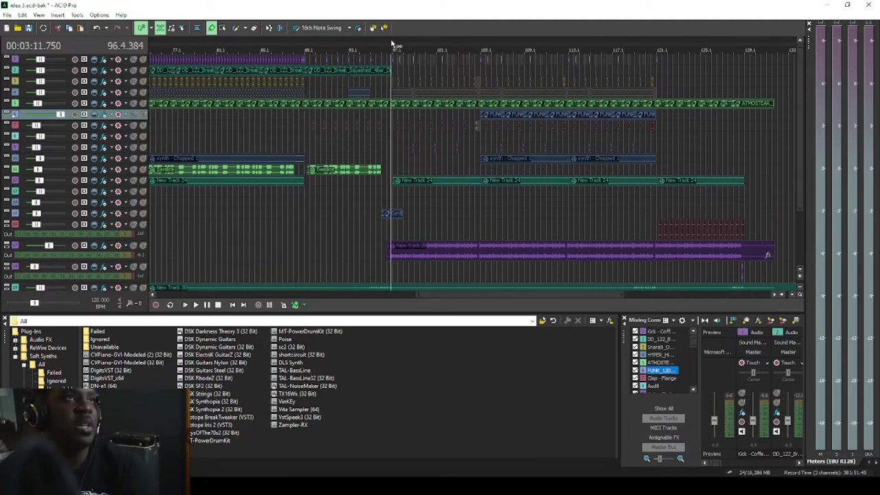
{"action": "left_click", "coordinate": [134, 246]}
{"action": "left_click", "coordinate": [196, 305]}
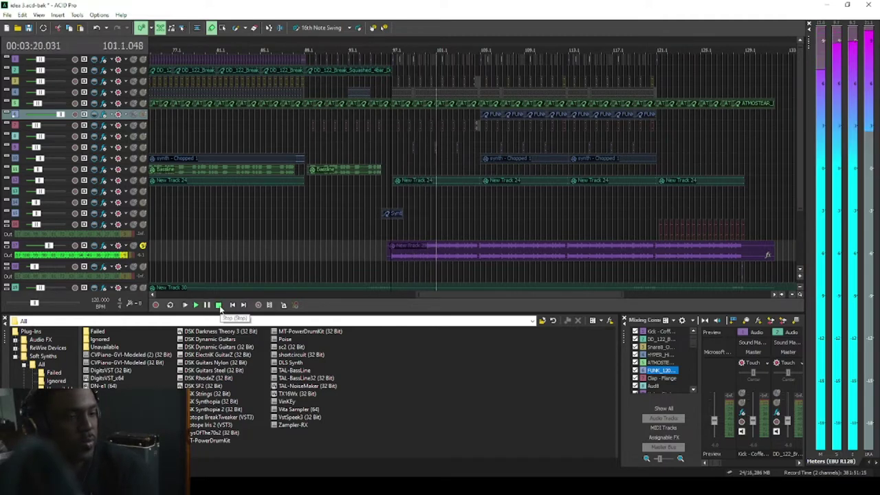
{"action": "left_click", "coordinate": [218, 306]}
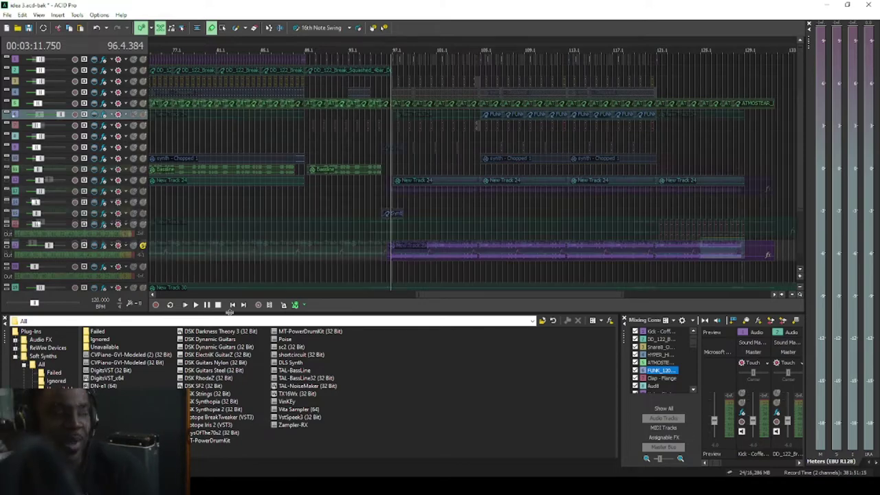
Solo the New Track 30 track instead of track 17 and audition it from bar 94.4
{"action": "scroll", "coordinate": [358, 172], "scroll_direction": "down", "scroll_amount": 3}
{"action": "left_click_drag", "start_coordinate": [372, 48], "coordinate": [368, 48]}
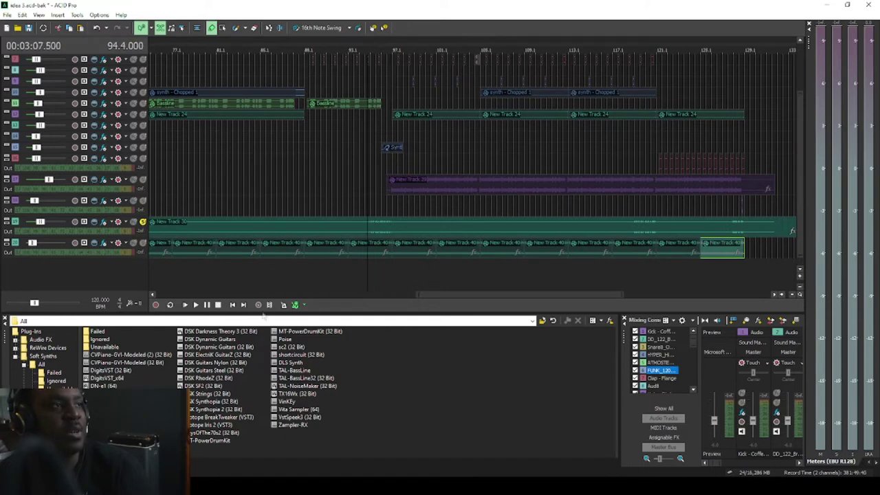
{"action": "left_click", "coordinate": [195, 305]}
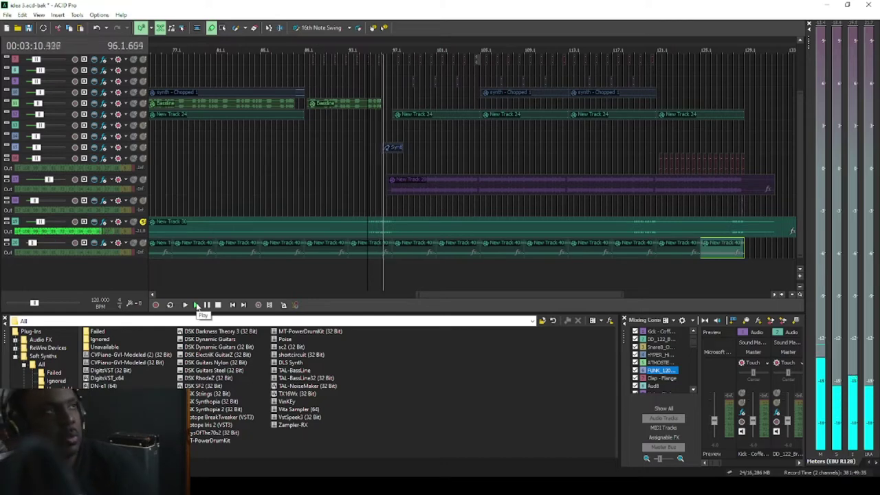
{"action": "left_click", "coordinate": [218, 305]}
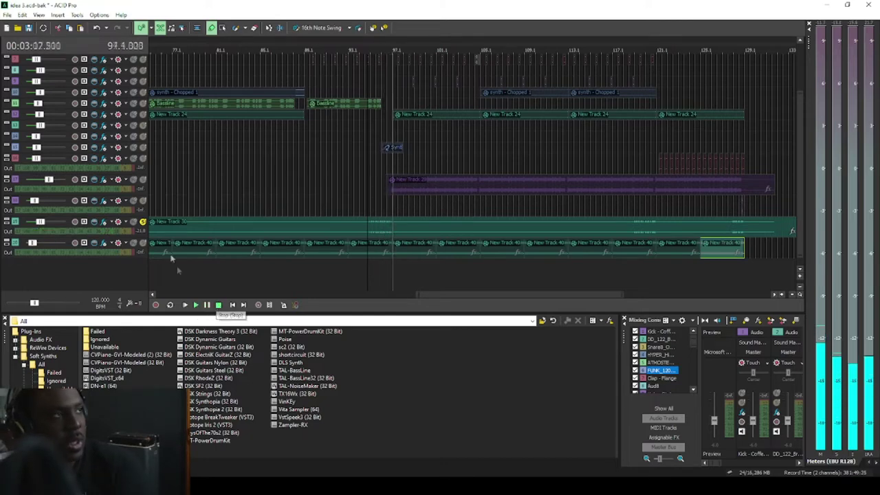
Take the New Track 30 track out of solo
{"action": "left_click", "coordinate": [142, 222]}
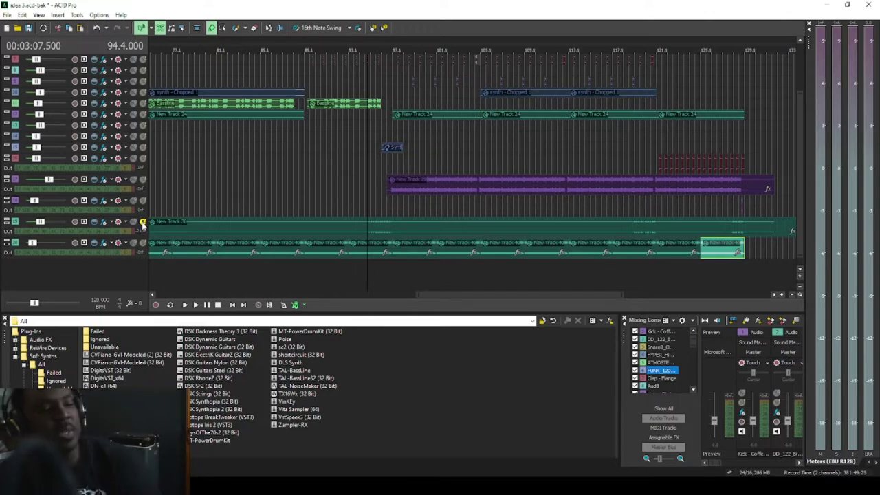
{"action": "left_click", "coordinate": [143, 222]}
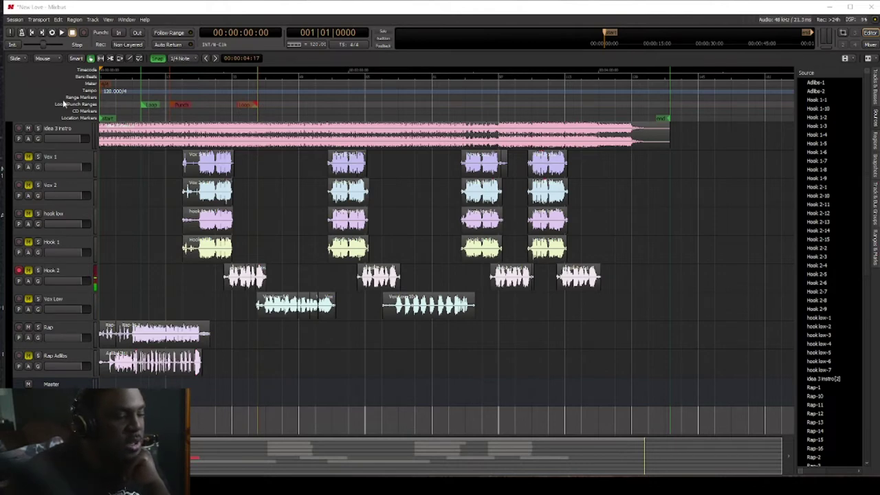
In the Mixbus session New Love, play the song from the start and view the mixer before returning to the editor
{"action": "left_click", "coordinate": [61, 33]}
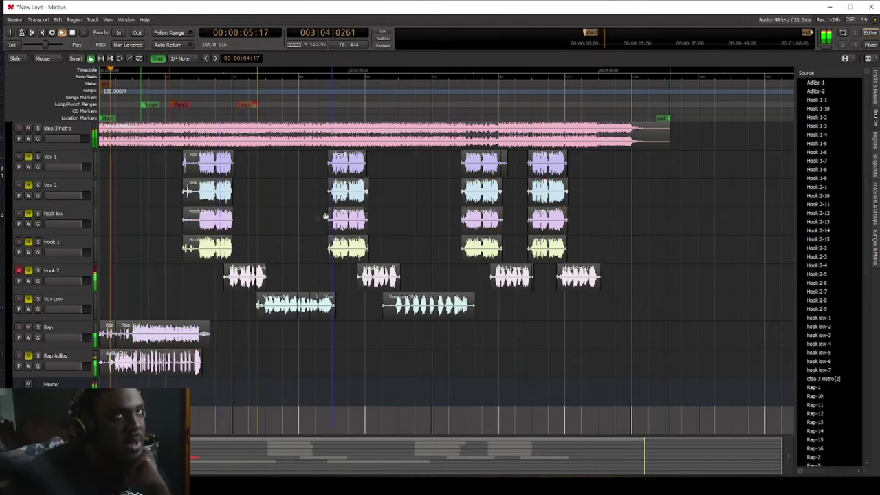
{"action": "left_click", "coordinate": [871, 44]}
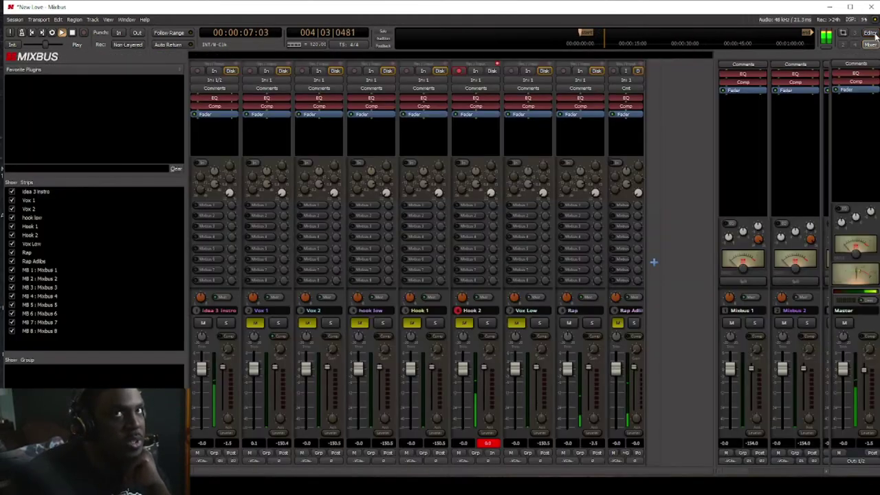
{"action": "left_click", "coordinate": [869, 33]}
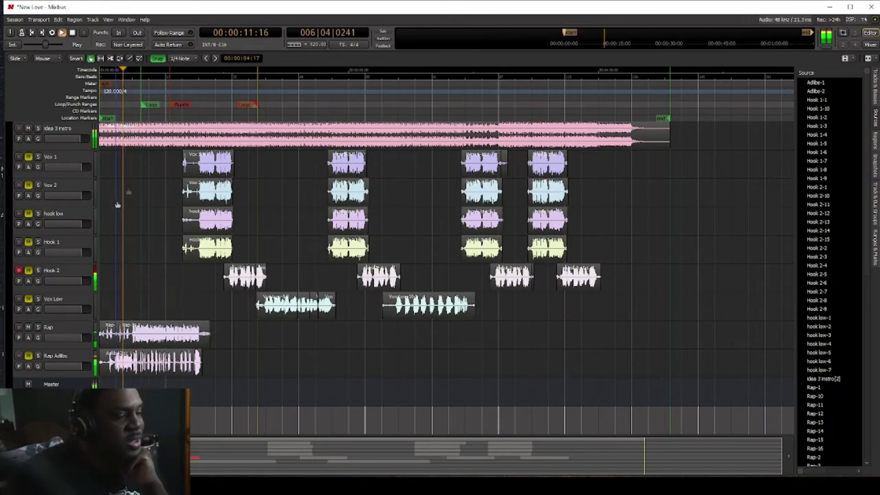
Open the list of alternative top regions for the main Rap track region and move the dialog clear of the track
{"action": "right_click", "coordinate": [173, 330]}
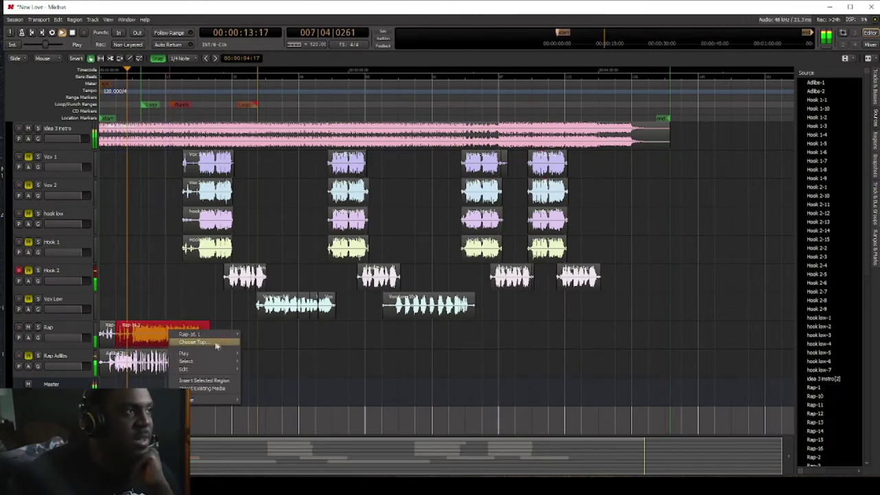
{"action": "left_click", "coordinate": [213, 342]}
{"action": "left_click_drag", "start_coordinate": [216, 275], "coordinate": [417, 256]}
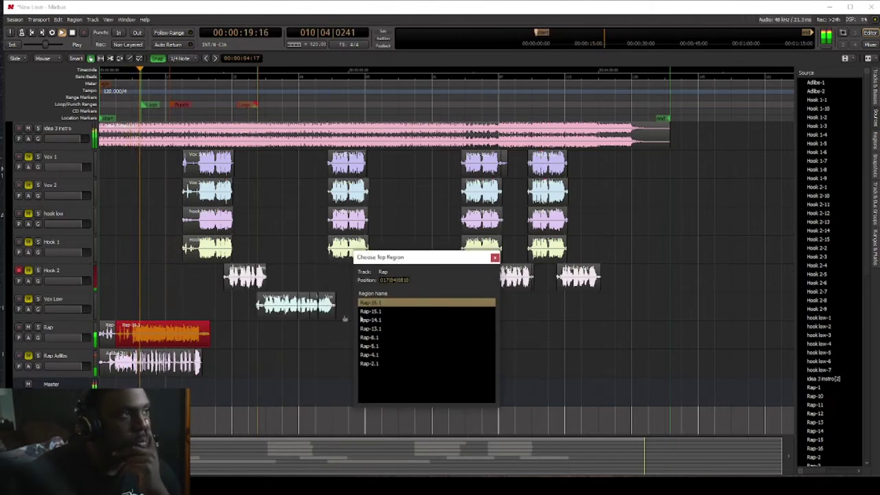
Shorten the loop range to about bars 9 to 13 of the rap verse and start looped playback
{"action": "left_click_drag", "start_coordinate": [154, 104], "coordinate": [144, 107]}
{"action": "left_click_drag", "start_coordinate": [247, 107], "coordinate": [146, 105]}
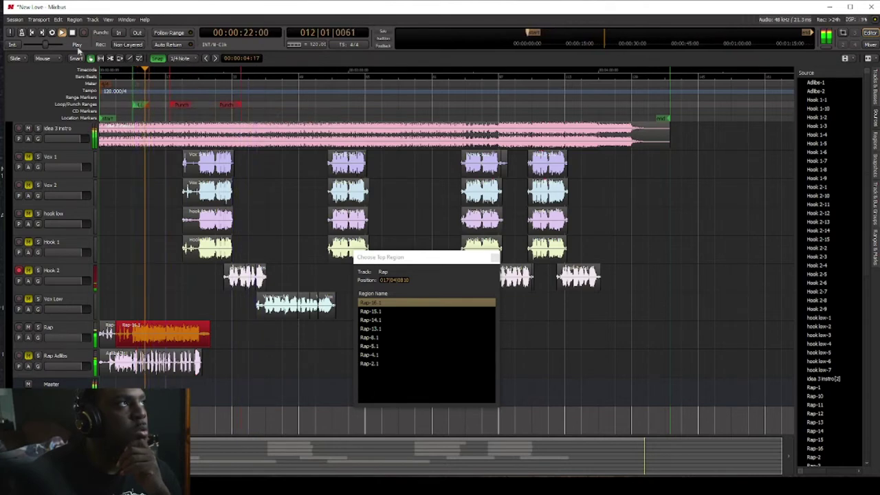
{"action": "left_click", "coordinate": [52, 32]}
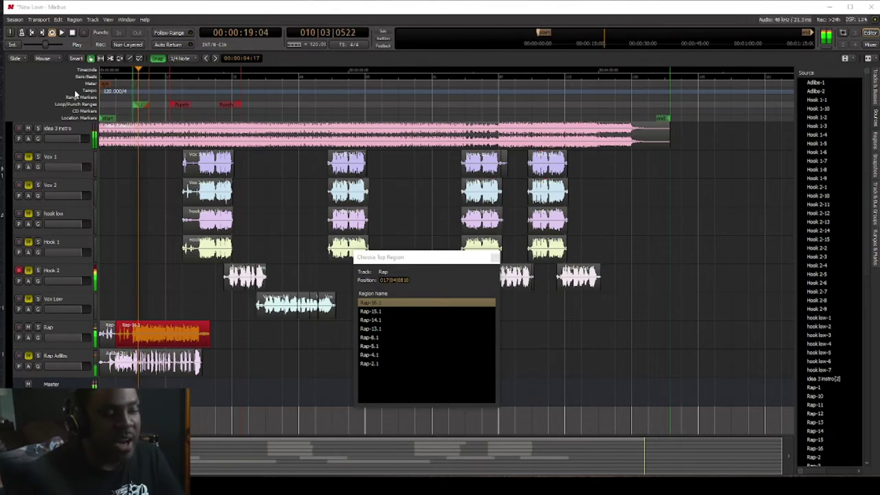
Compare takes Rap-15.1 and Rap-14.1 in the loop, return to Rap-16.1 as top region and stop playback
{"action": "left_click", "coordinate": [377, 311]}
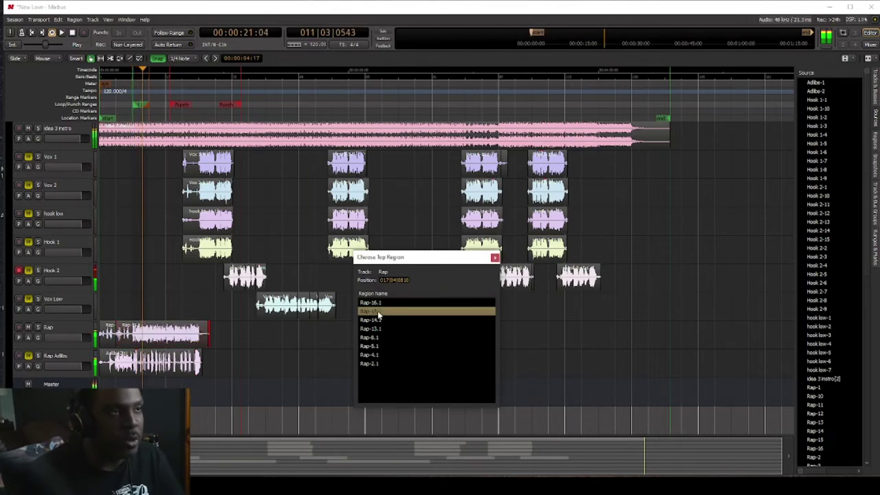
{"action": "left_click", "coordinate": [373, 321]}
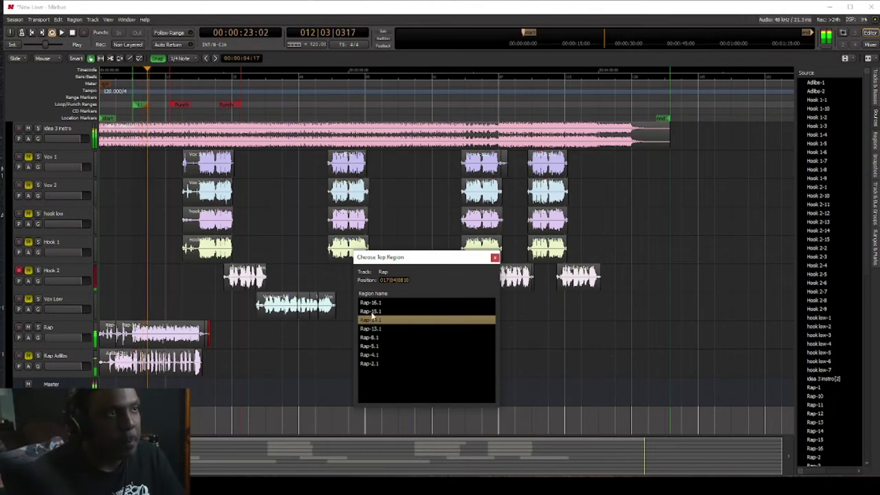
{"action": "left_click", "coordinate": [372, 312]}
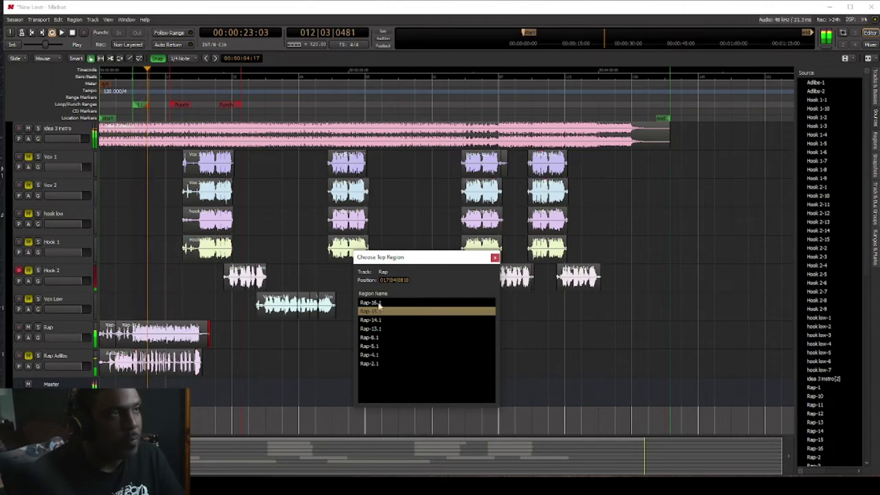
{"action": "left_click", "coordinate": [375, 303]}
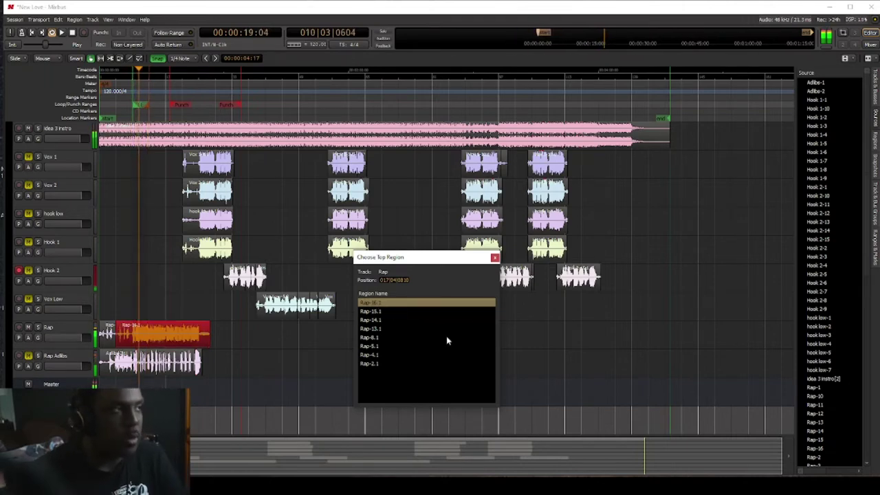
{"action": "left_click", "coordinate": [73, 33]}
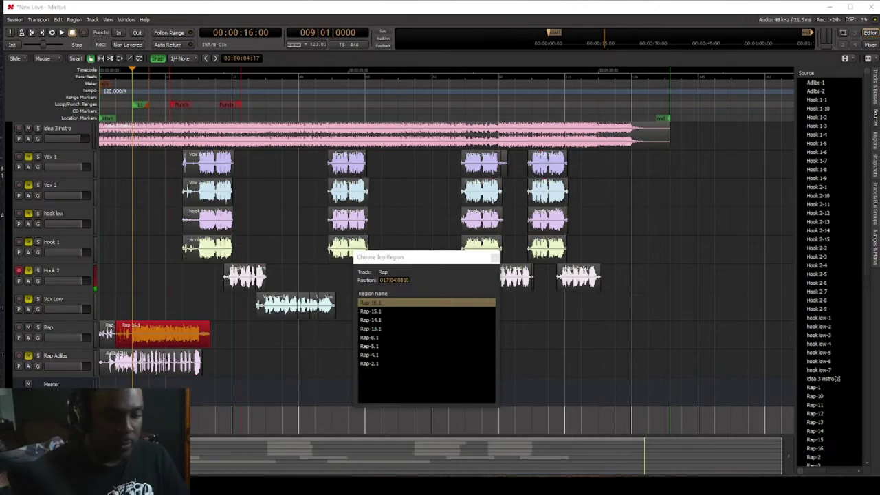
Replay the verse, audition Rap-15.1 and Rap-14.1 in the loop, and restore Rap-16.1 as the top region
{"action": "left_click", "coordinate": [63, 33]}
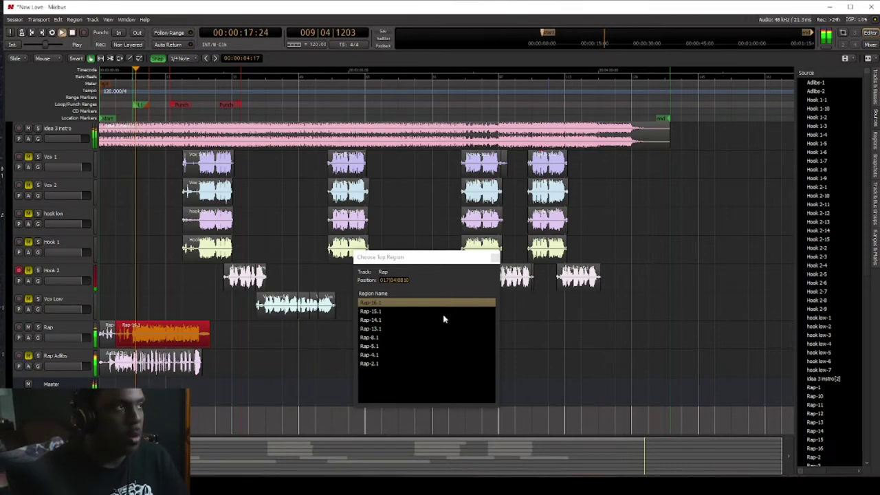
{"action": "left_click", "coordinate": [375, 313]}
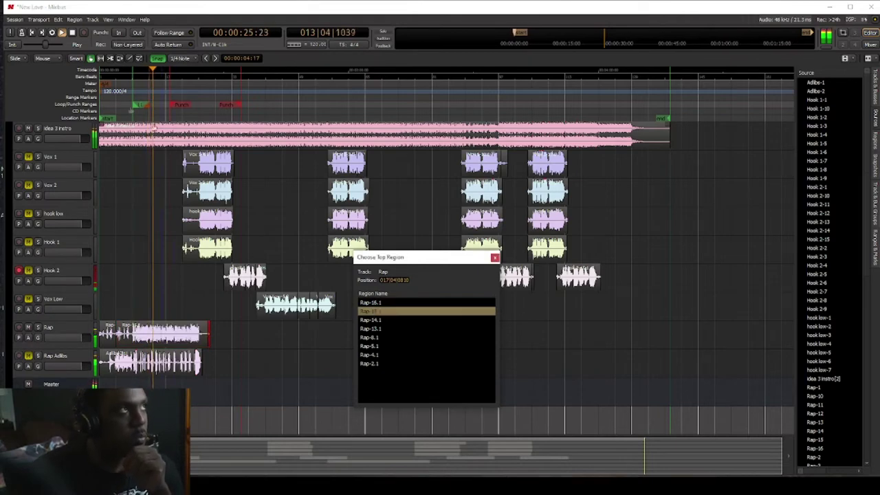
{"action": "left_click", "coordinate": [50, 34]}
{"action": "left_click", "coordinate": [51, 34]}
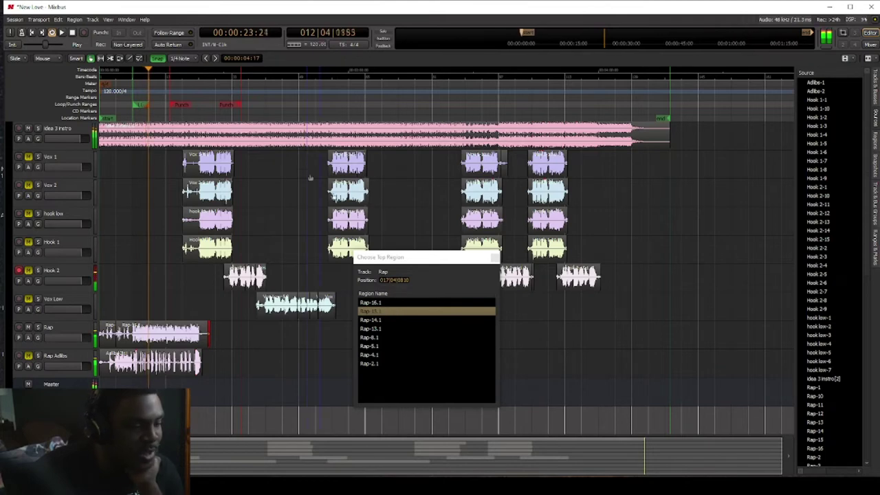
{"action": "left_click", "coordinate": [380, 321]}
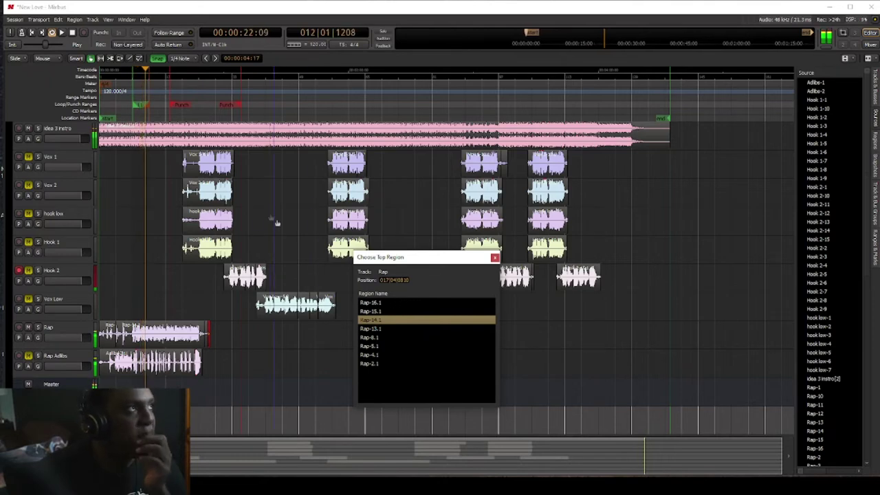
{"action": "left_click", "coordinate": [71, 34]}
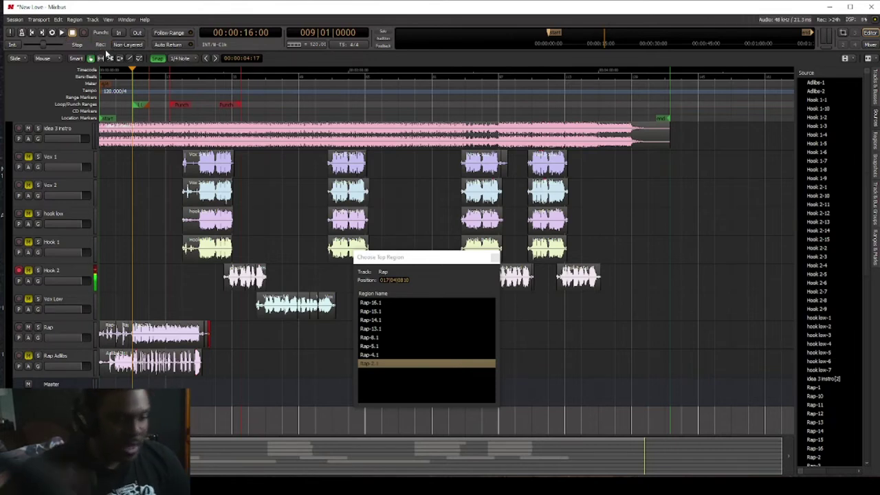
{"action": "left_click", "coordinate": [391, 303]}
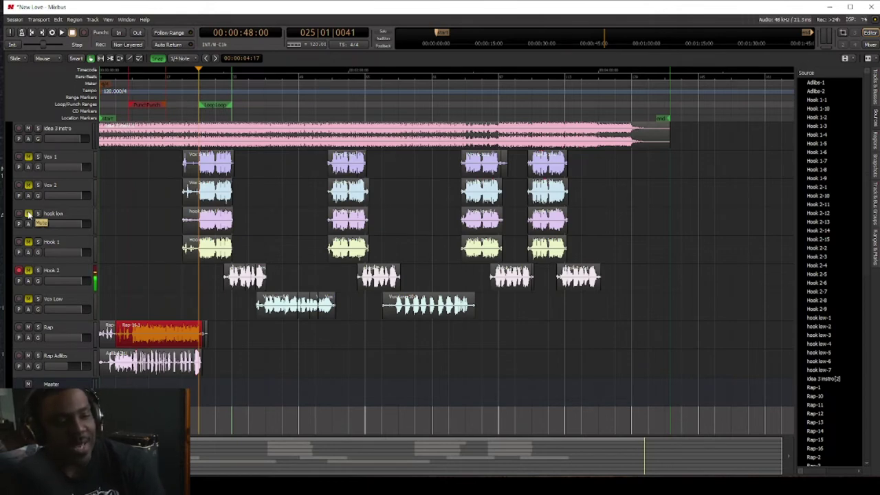
Unmute the hook low track, disarm Hook 2 from recording and loop the hook section from bar 25
{"action": "left_click", "coordinate": [28, 214]}
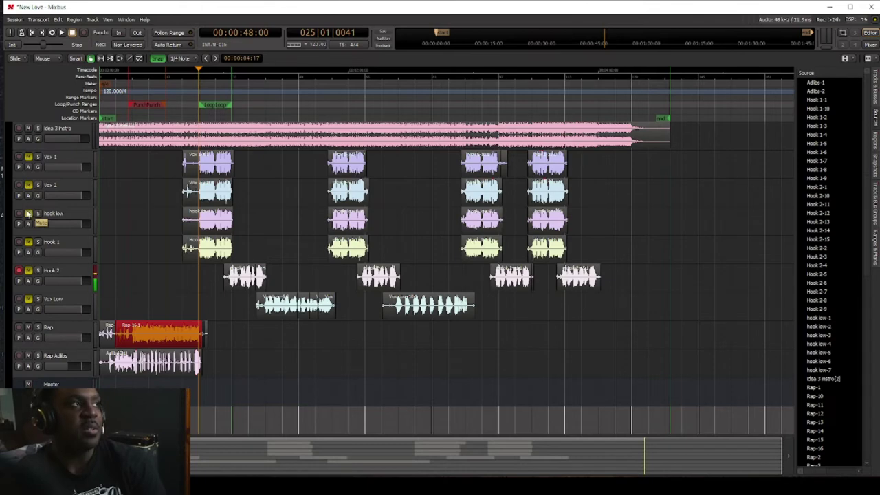
{"action": "left_click", "coordinate": [18, 270]}
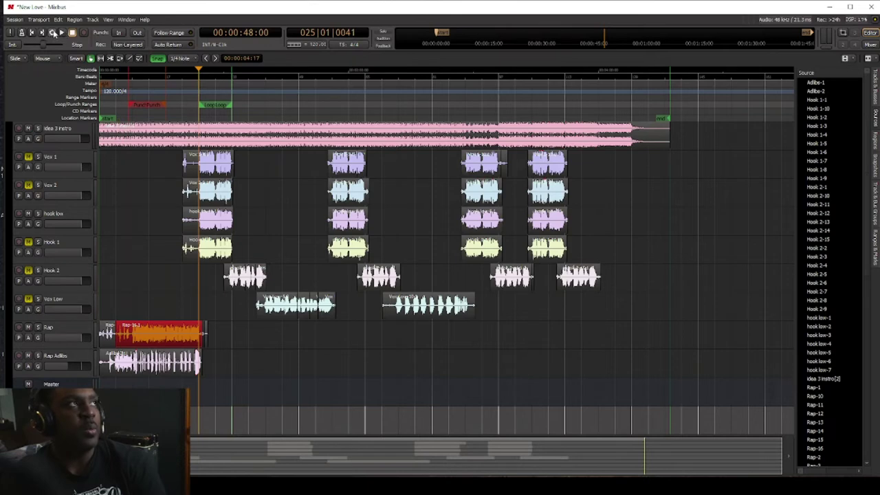
{"action": "left_click", "coordinate": [51, 33]}
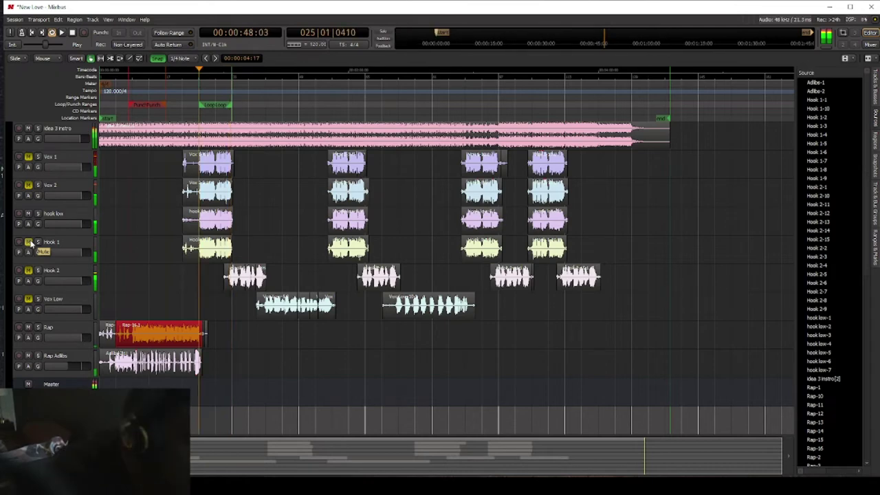
Unmute Hook 1 to audition it in the looped hook section, pausing and restarting playback
{"action": "left_click", "coordinate": [31, 243]}
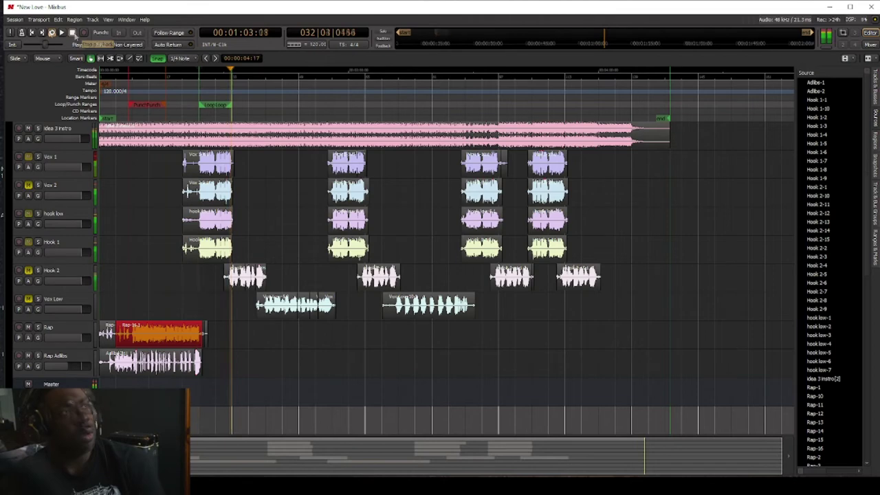
{"action": "left_click", "coordinate": [73, 33]}
{"action": "key", "text": "space"}
Solo Vox 1 and Hook 1 in turn within the loop, then stop playback and clear the solo
{"action": "left_click", "coordinate": [38, 157]}
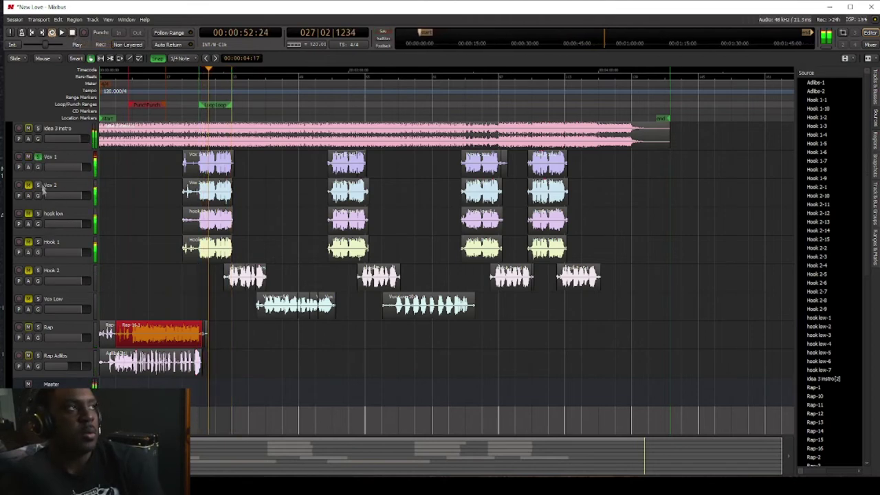
{"action": "left_click", "coordinate": [38, 158]}
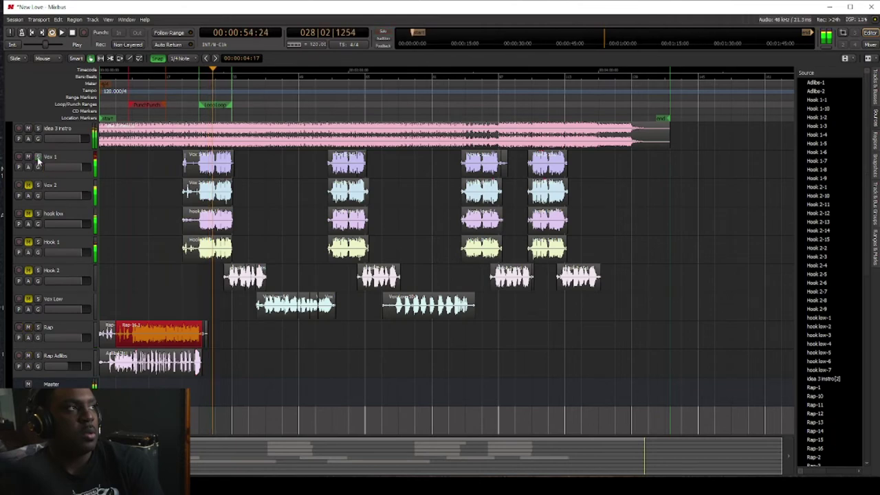
{"action": "left_click", "coordinate": [38, 157]}
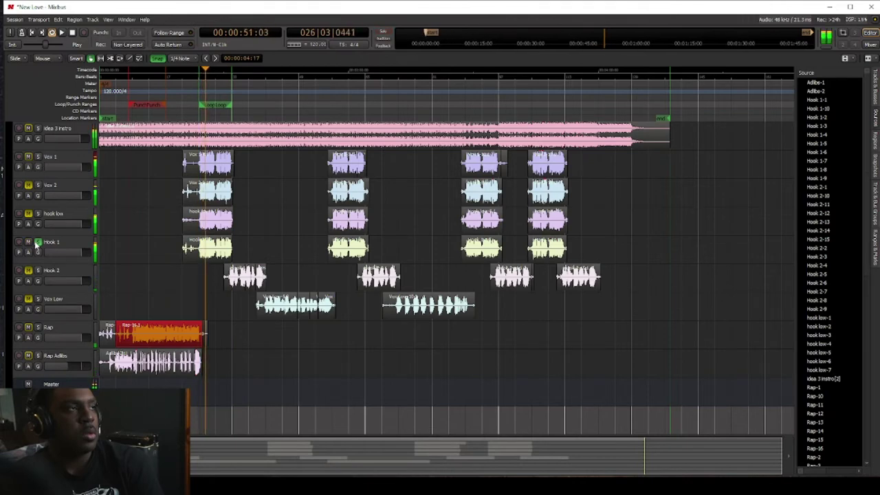
{"action": "left_click", "coordinate": [72, 32]}
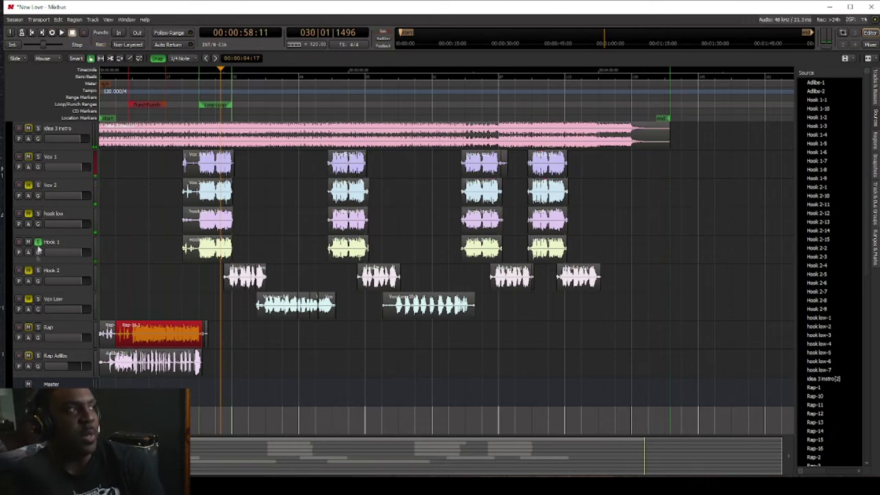
{"action": "left_click", "coordinate": [38, 243]}
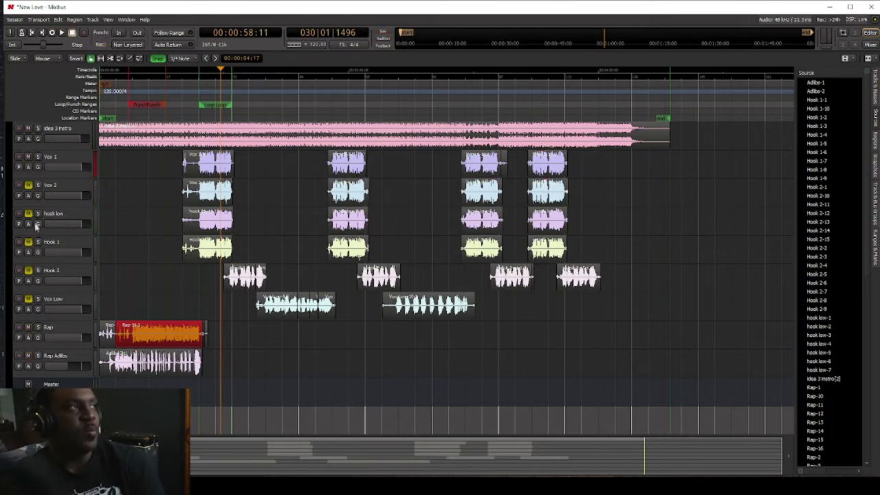
Unmute Vox 2 and audition it alongside Vox 1 in the looped hook section
{"action": "left_click", "coordinate": [28, 185]}
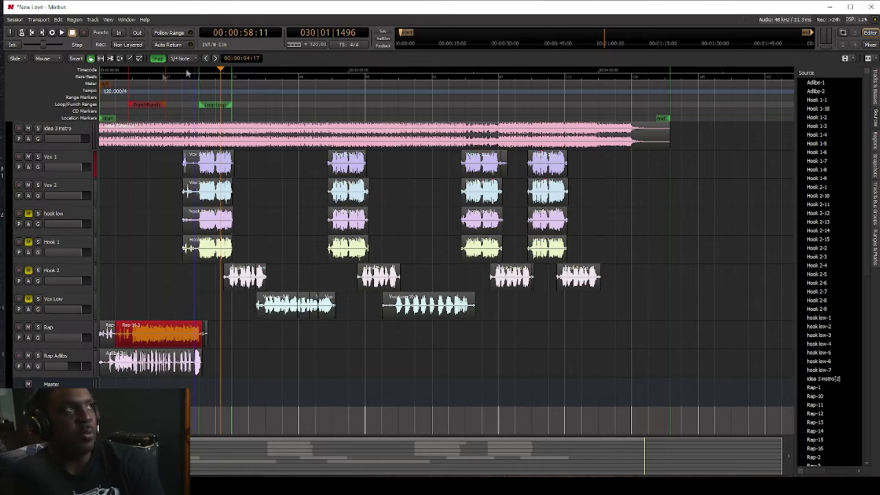
{"action": "left_click", "coordinate": [52, 33]}
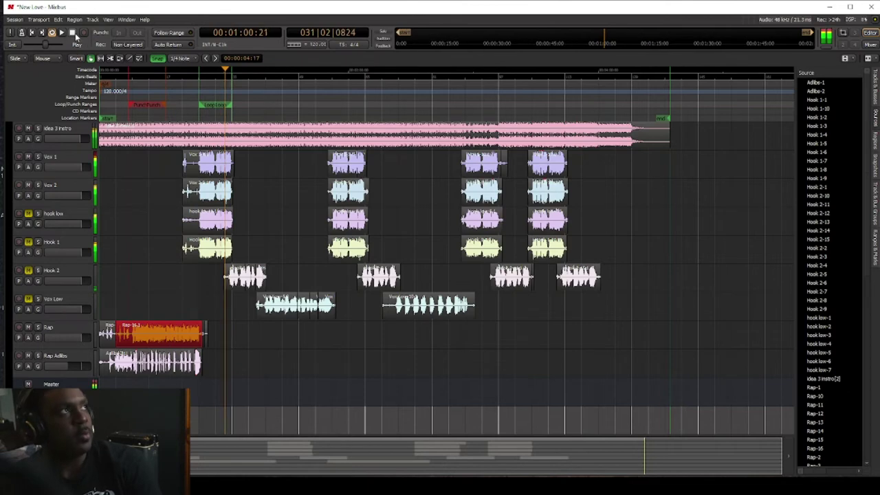
{"action": "left_click", "coordinate": [72, 33]}
Unmute the hook low and Hook 1 tracks and loop the hook section with all four vocal layers together
{"action": "left_click", "coordinate": [34, 251]}
{"action": "left_click", "coordinate": [52, 32]}
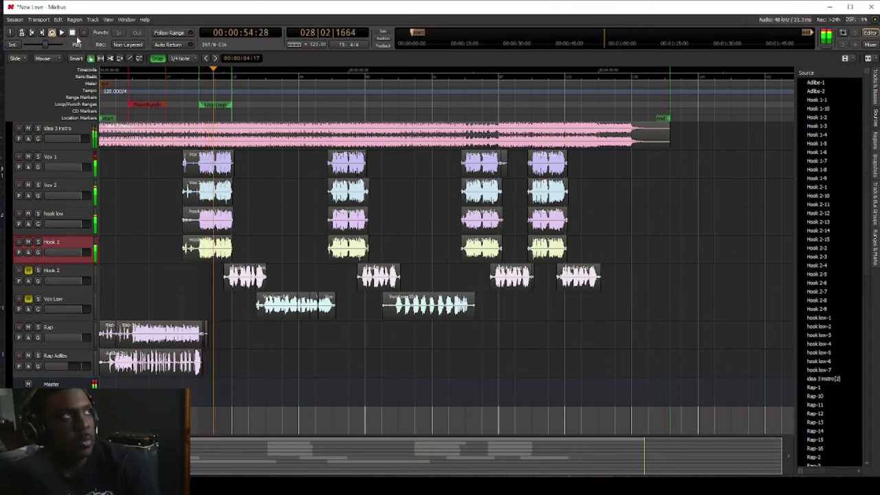
{"action": "key", "text": "space"}
Move the loop range and playhead to bar 33, where the next hook part starts, and unmute Hook 2
{"action": "mouse_move", "coordinate": [231, 104]}
{"action": "left_mouse_down"}
{"action": "mouse_move", "coordinate": [255, 105]}
{"action": "mouse_move", "coordinate": [204, 103]}
{"action": "mouse_move", "coordinate": [235, 107]}
{"action": "left_mouse_up"}
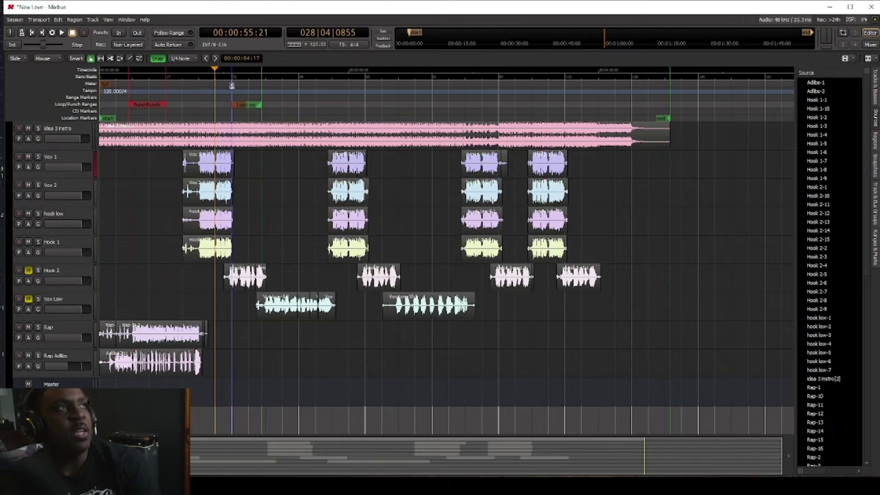
{"action": "left_click", "coordinate": [232, 71]}
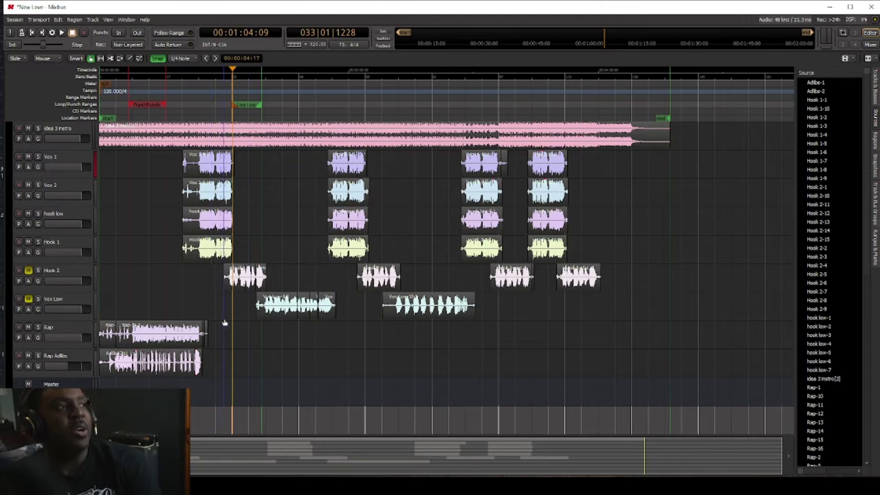
{"action": "left_click", "coordinate": [28, 272]}
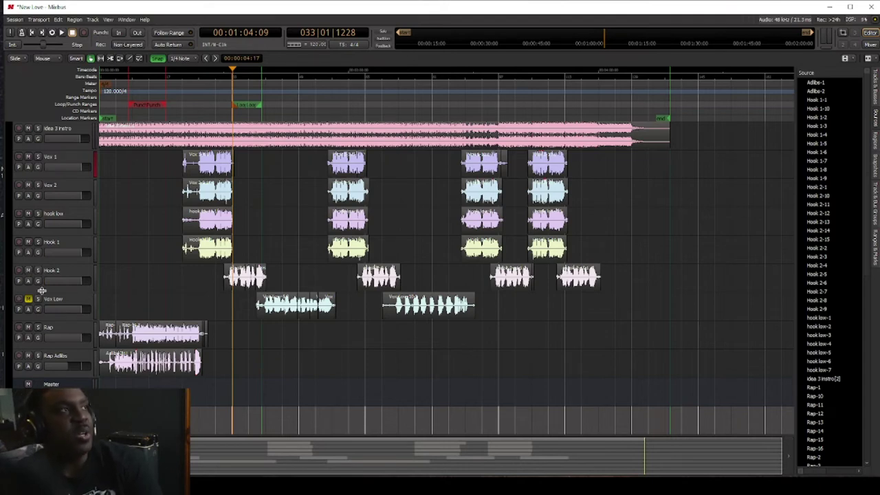
Play the Hook 2 section from bar 33 through bar 40 and stop playback
{"action": "left_click", "coordinate": [61, 33]}
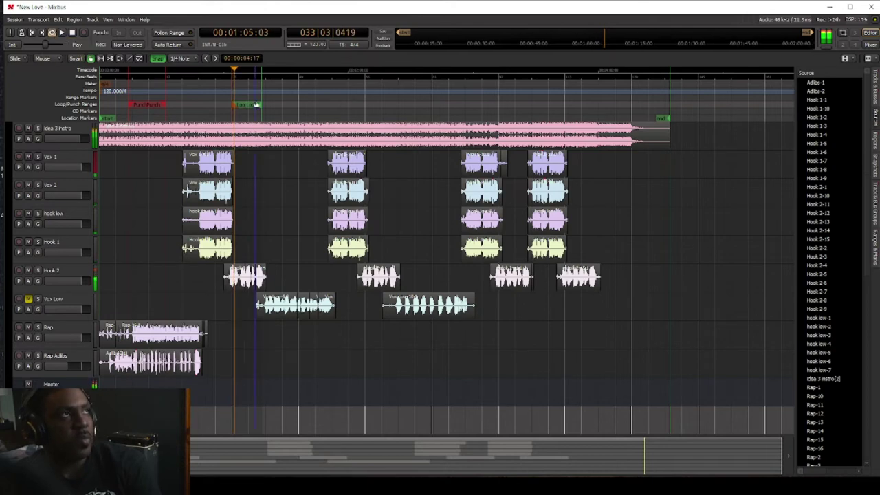
{"action": "key", "text": "space"}
{"action": "left_click", "coordinate": [61, 33]}
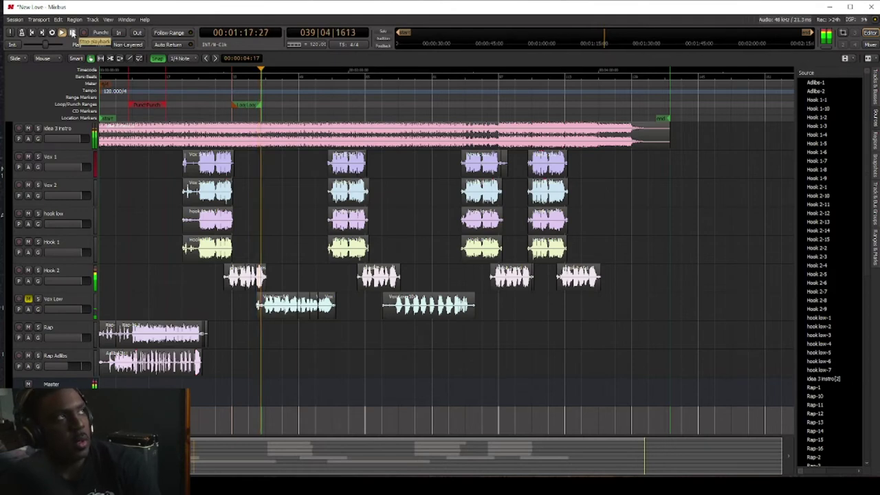
{"action": "left_click", "coordinate": [72, 33]}
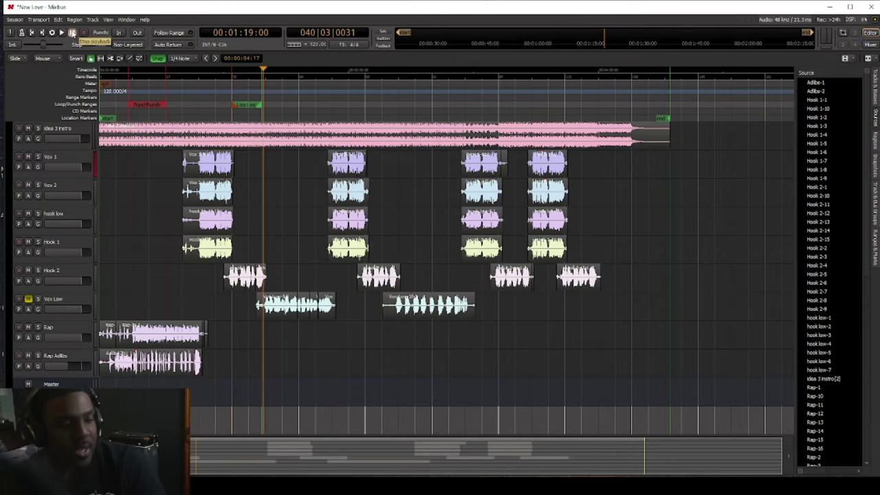
Unmute Vox Low, audition its two sections from bar 38 onward, and stop playback near bar 75
{"action": "left_click", "coordinate": [253, 76]}
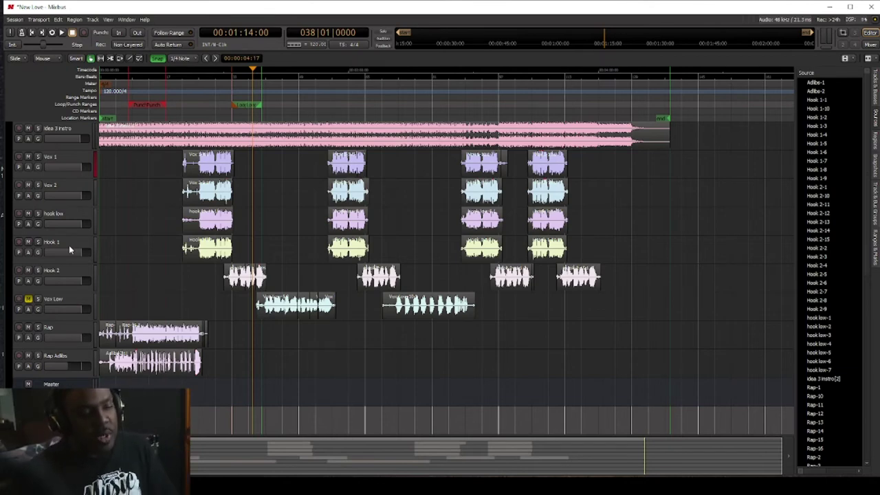
{"action": "key", "text": "space"}
{"action": "left_click", "coordinate": [62, 301]}
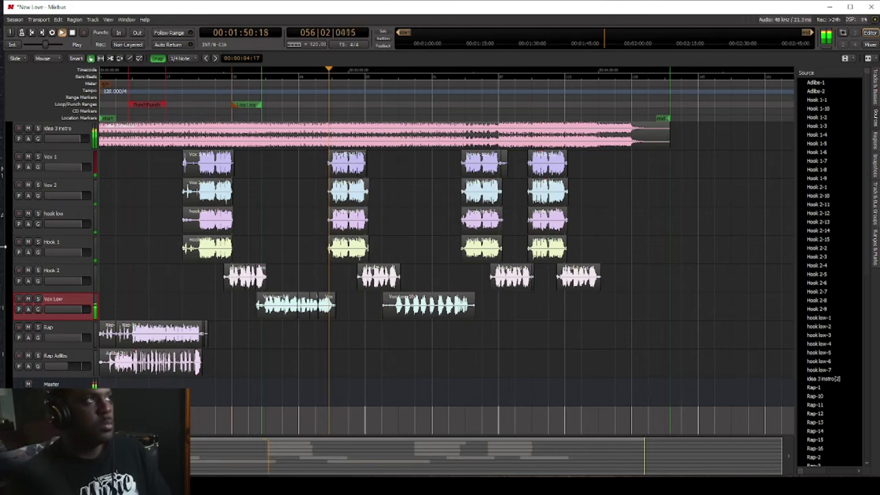
{"action": "key", "text": "space"}
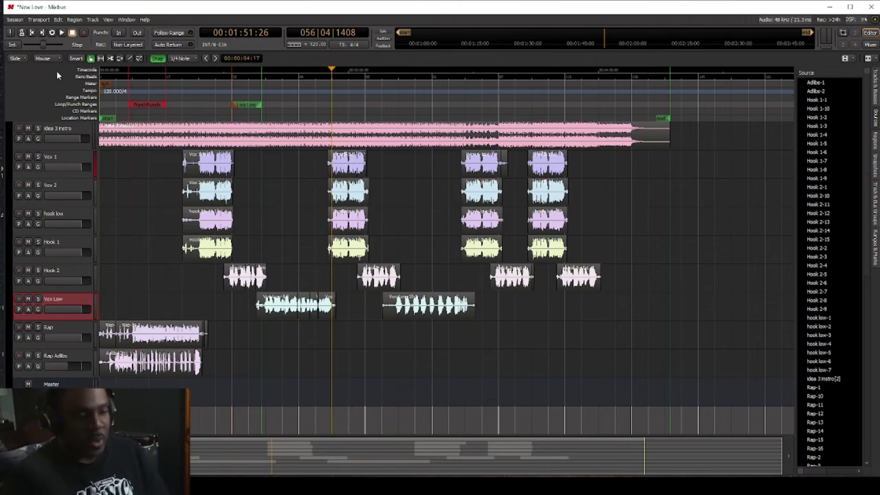
{"action": "left_click", "coordinate": [258, 152]}
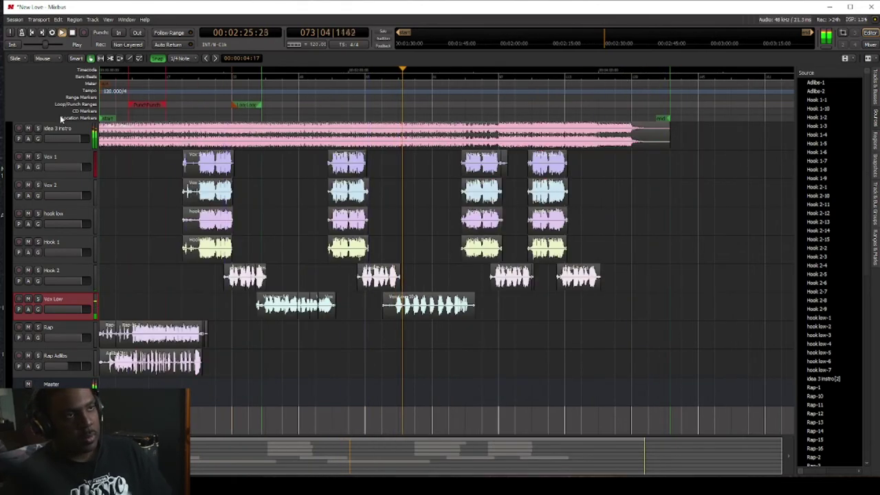
{"action": "left_click", "coordinate": [73, 33]}
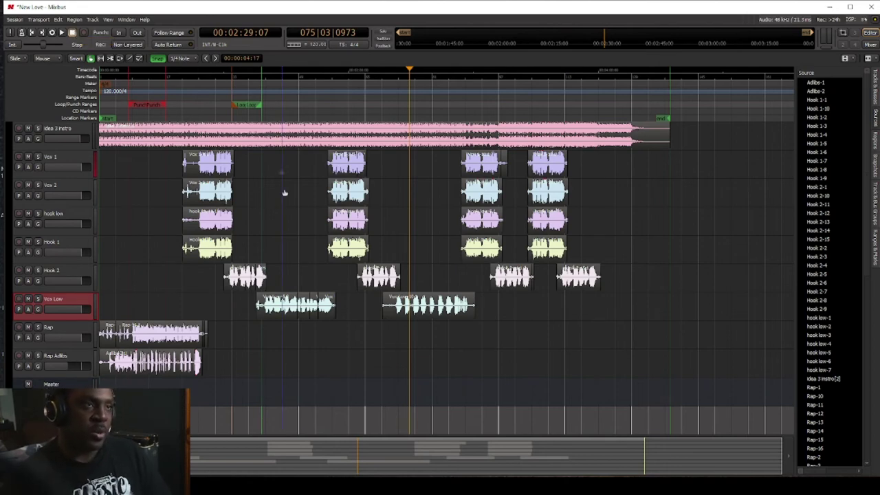
Loop the hook in the mixer and pull down the Vox 1, Vox 2 and Hook 1 faders, keeping hook low near 0 dB
{"action": "key", "text": "space"}
{"action": "key", "text": "alt+m"}
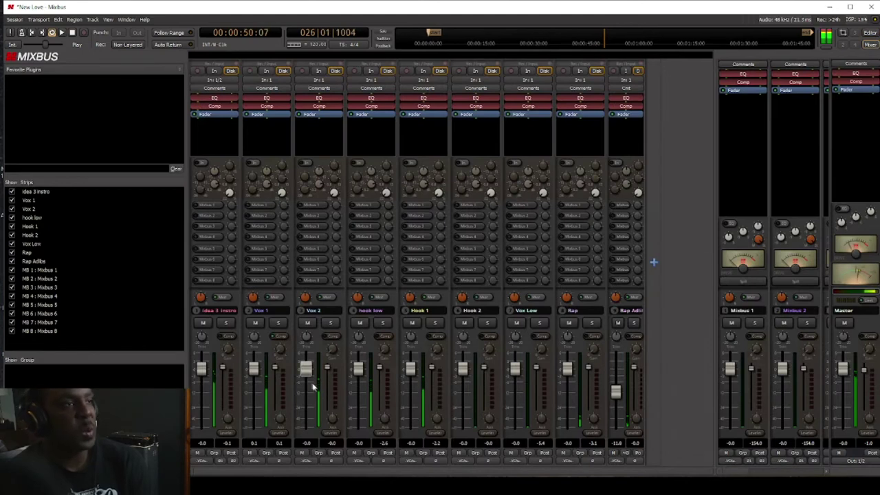
{"action": "left_click_drag", "start_coordinate": [250, 371], "coordinate": [254, 421]}
{"action": "left_click_drag", "start_coordinate": [309, 367], "coordinate": [307, 422]}
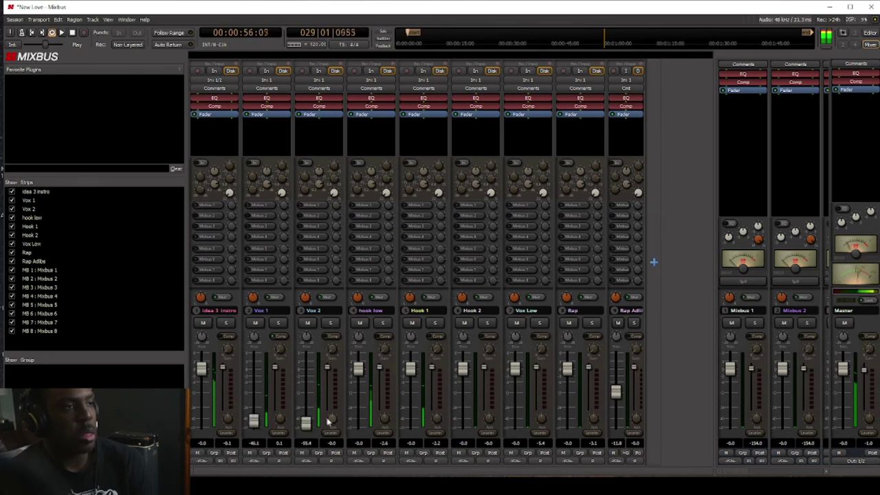
{"action": "left_click_drag", "start_coordinate": [358, 369], "coordinate": [358, 378]}
{"action": "left_click_drag", "start_coordinate": [411, 383], "coordinate": [411, 432]}
{"action": "left_click_drag", "start_coordinate": [362, 385], "coordinate": [365, 379]}
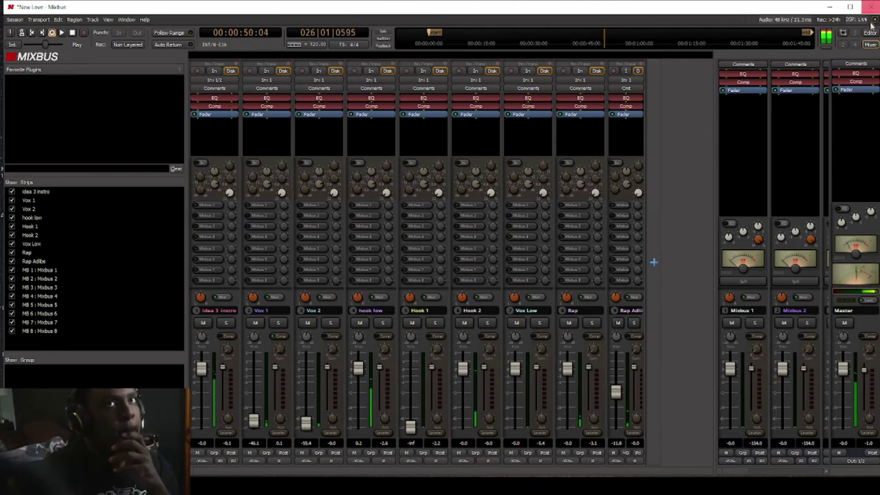
Rename the Mixbus 6 bus as FX
{"action": "key", "text": "alt+m"}
{"action": "key", "text": "="}
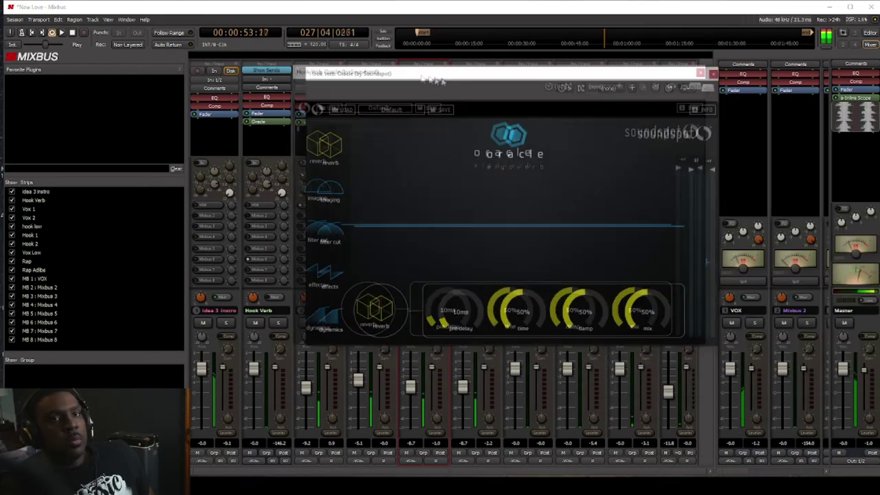
{"action": "left_click_drag", "start_coordinate": [599, 143], "coordinate": [278, 81]}
{"action": "scroll", "coordinate": [746, 462], "scroll_direction": "right", "scroll_amount": 5}
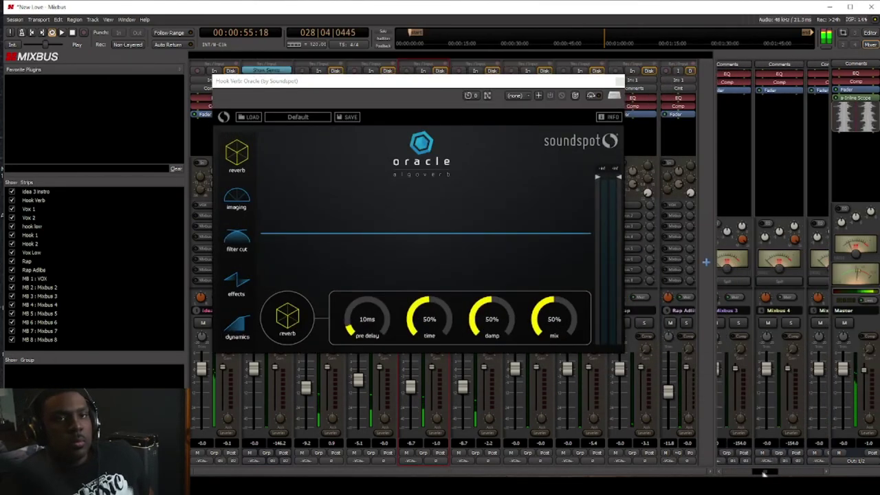
{"action": "left_click_drag", "start_coordinate": [801, 310], "coordinate": [846, 332]}
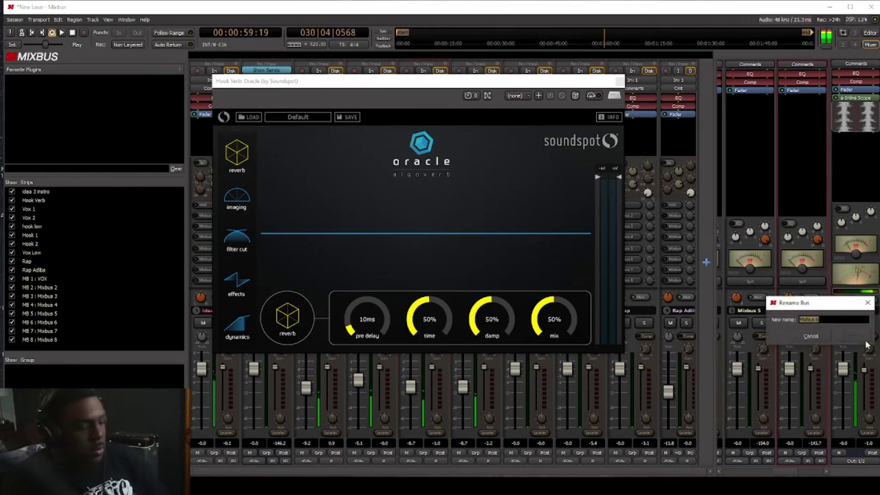
{"action": "type", "text": "FX"}
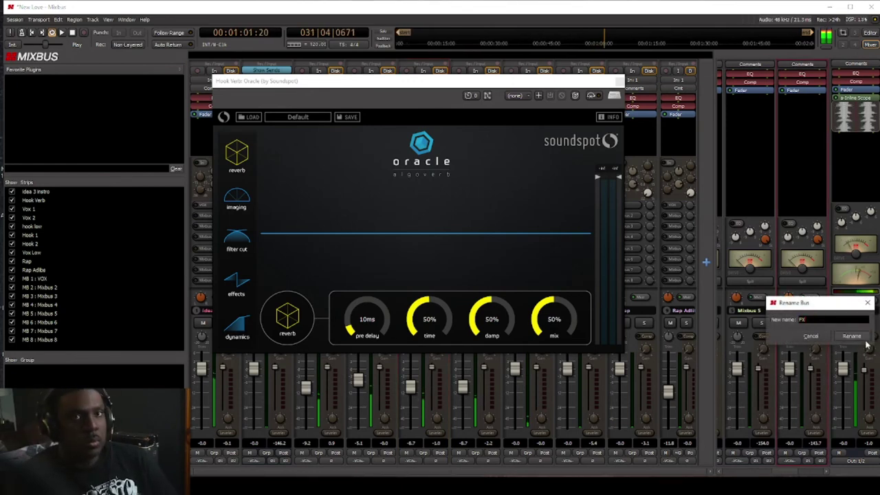
{"action": "key", "text": "Return"}
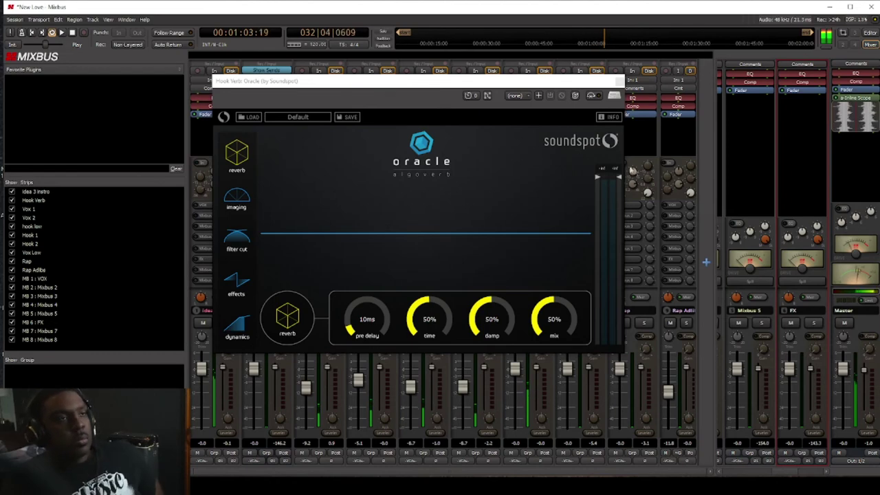
Set the mix of the Oracle reverb on Hook Verb to 100% and turn up the hook vocals' sends to it
{"action": "left_click_drag", "start_coordinate": [434, 87], "coordinate": [575, 139]}
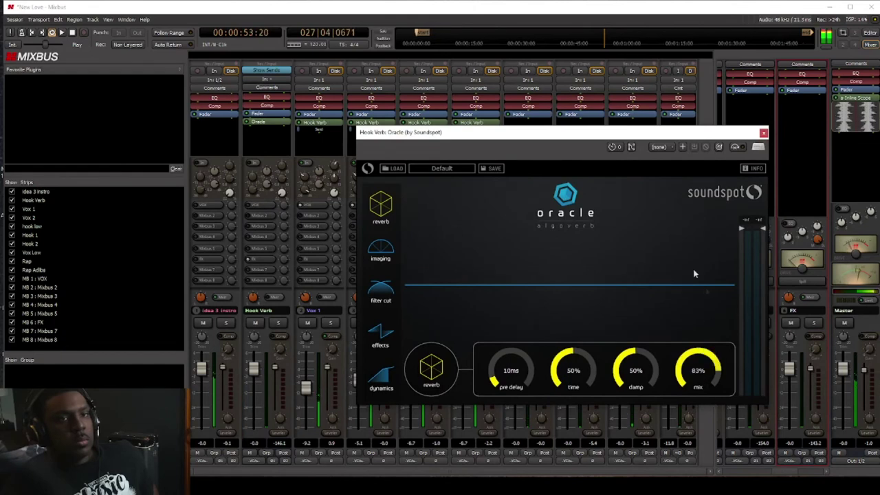
{"action": "left_click_drag", "start_coordinate": [608, 141], "coordinate": [593, 199]}
{"action": "left_click", "coordinate": [310, 129]}
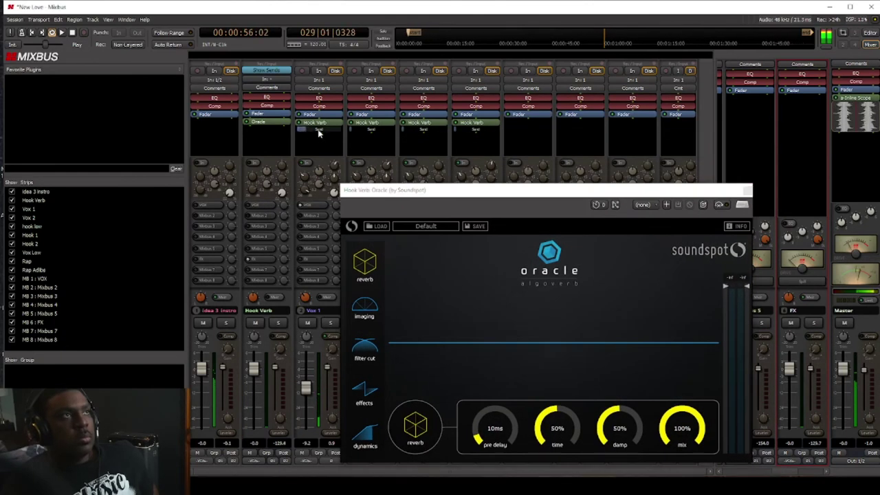
{"action": "double_click", "coordinate": [430, 138]}
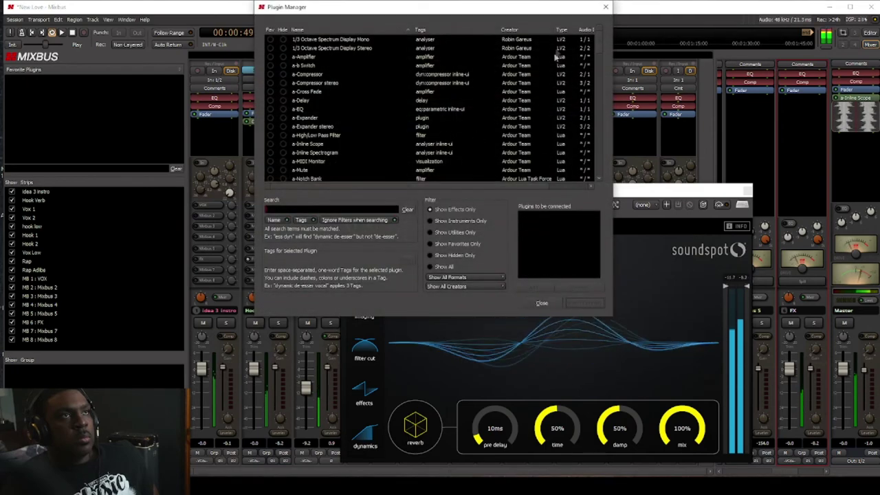
{"action": "key", "text": "Escape"}
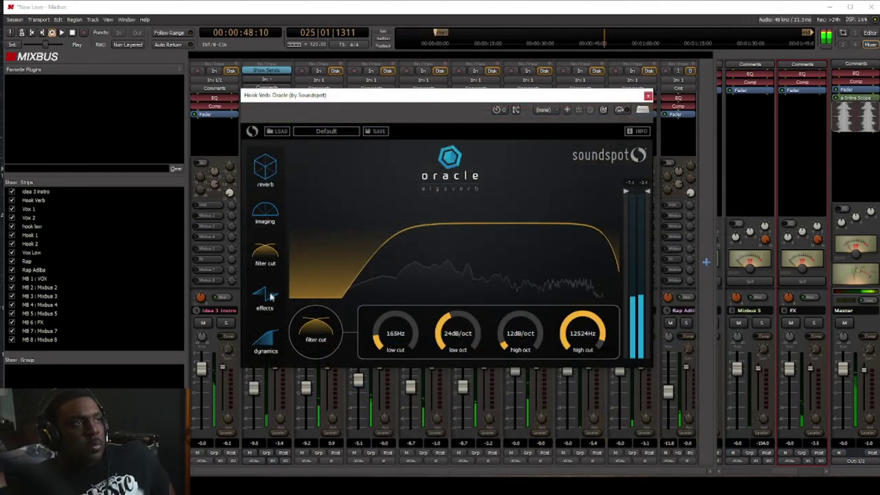
Turn on the flanger in the Oracle reverb's effects section and close the plugin
{"action": "left_click", "coordinate": [266, 295]}
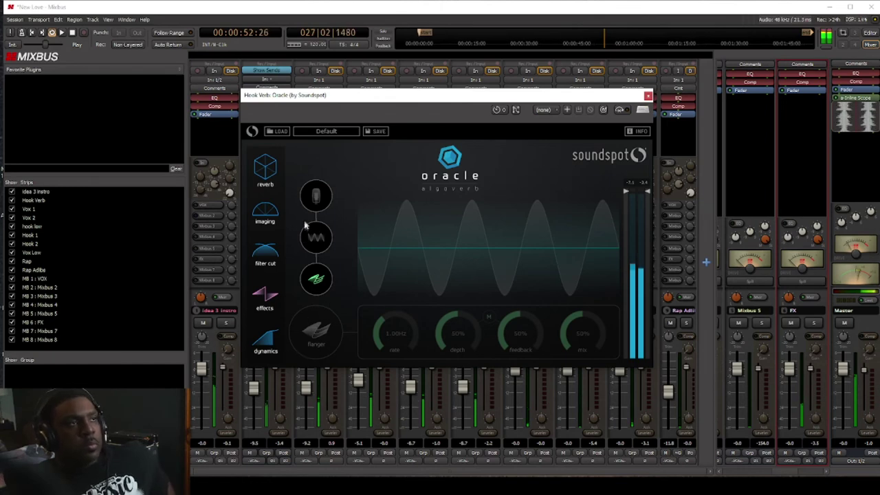
{"action": "left_click", "coordinate": [324, 346]}
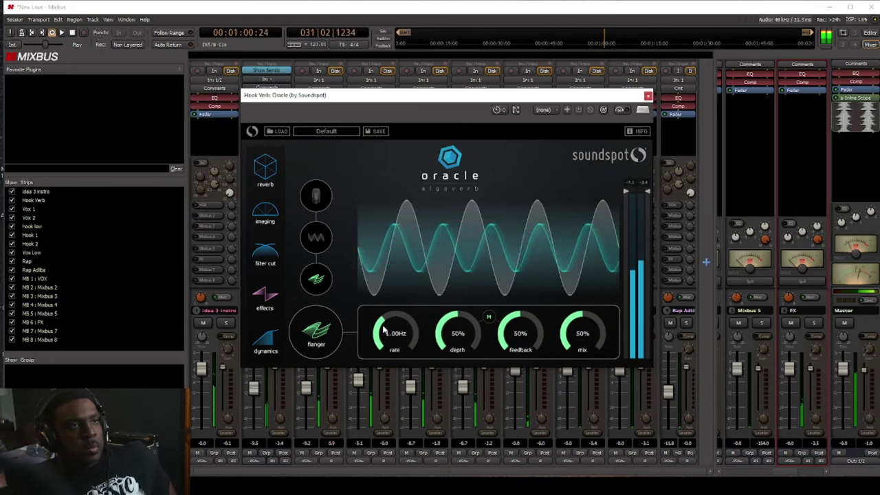
{"action": "left_click", "coordinate": [648, 95]}
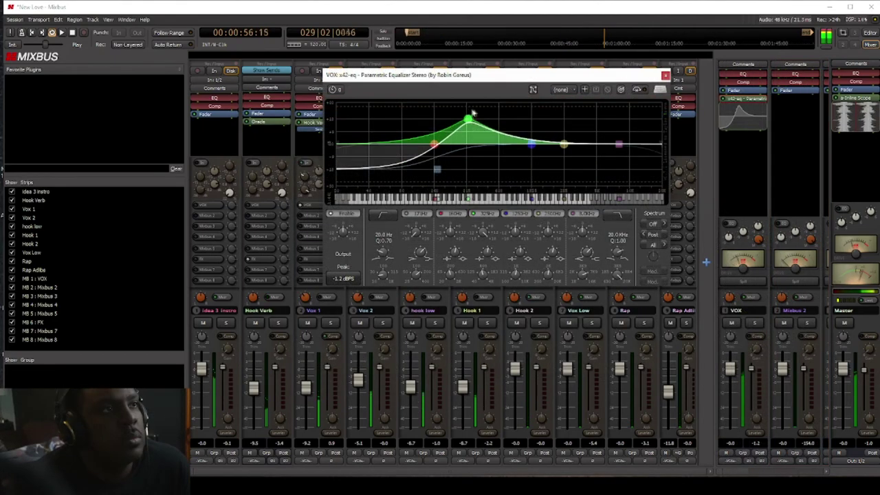
Take the boosted low-mid band out of the VOX bus's x42 equalizer and rename the bus as Hook
{"action": "left_click_drag", "start_coordinate": [467, 118], "coordinate": [493, 148]}
{"action": "left_click", "coordinate": [666, 75]}
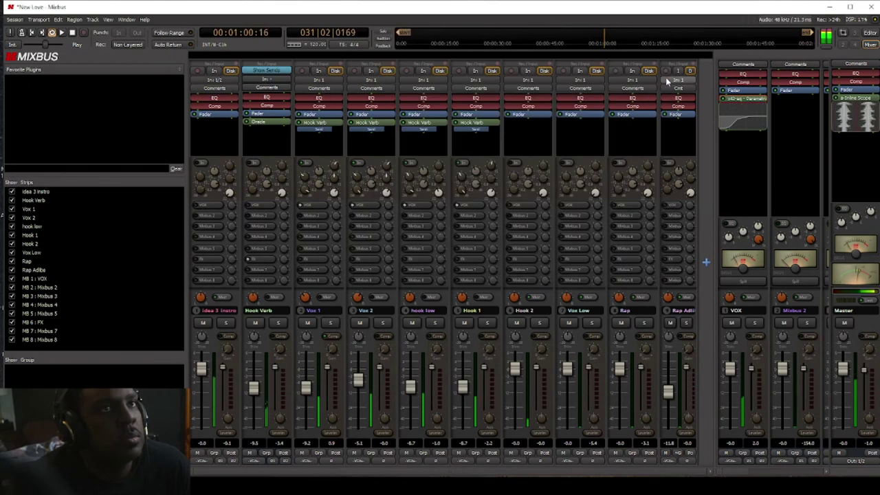
{"action": "left_click", "coordinate": [731, 311]}
{"action": "left_click", "coordinate": [752, 322]}
{"action": "type", "text": "Hook"}
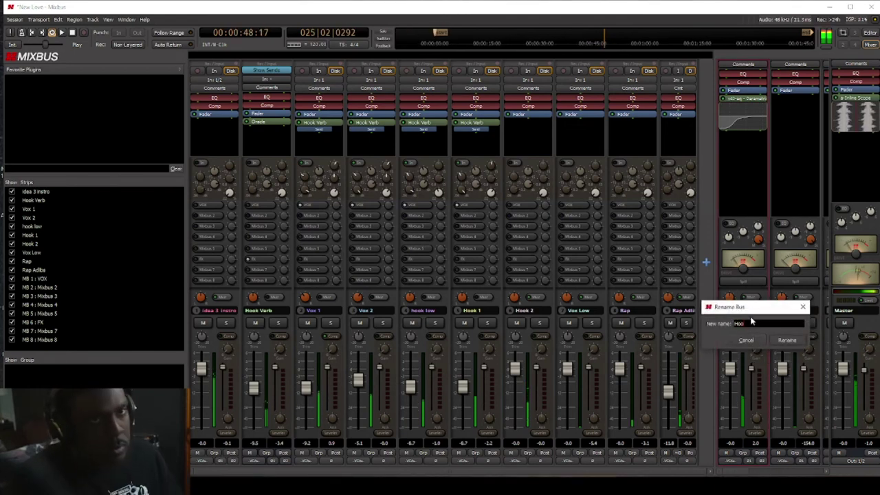
{"action": "left_click", "coordinate": [786, 341]}
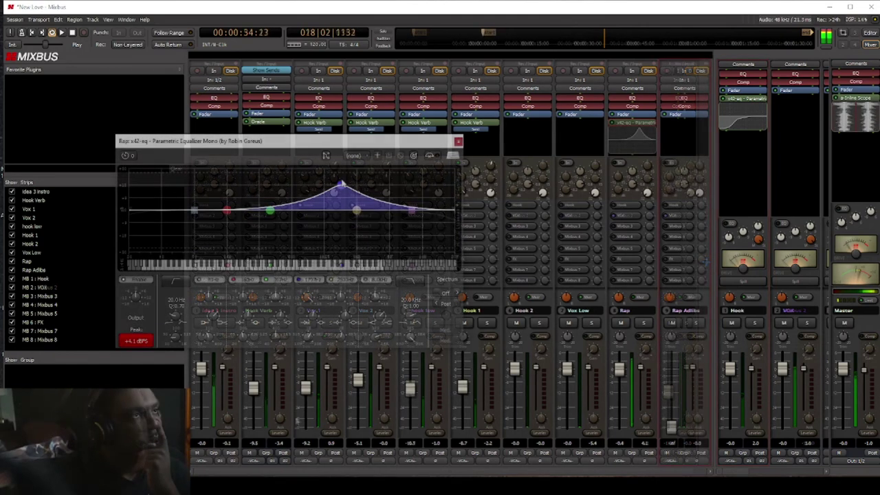
Sweep the boosted band of the Rap track's equalizer toward the highs and raise the track's compressor ratio past 5.8:1
{"action": "left_click_drag", "start_coordinate": [344, 184], "coordinate": [408, 202]}
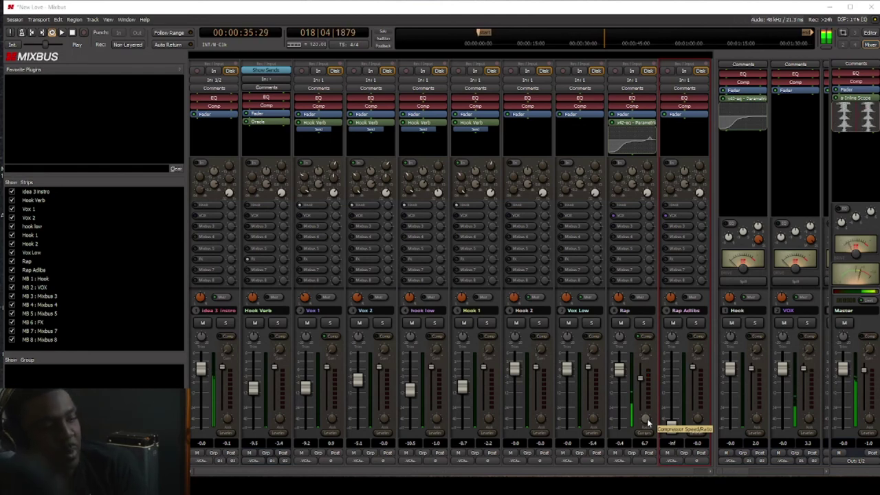
{"action": "left_click", "coordinate": [647, 418]}
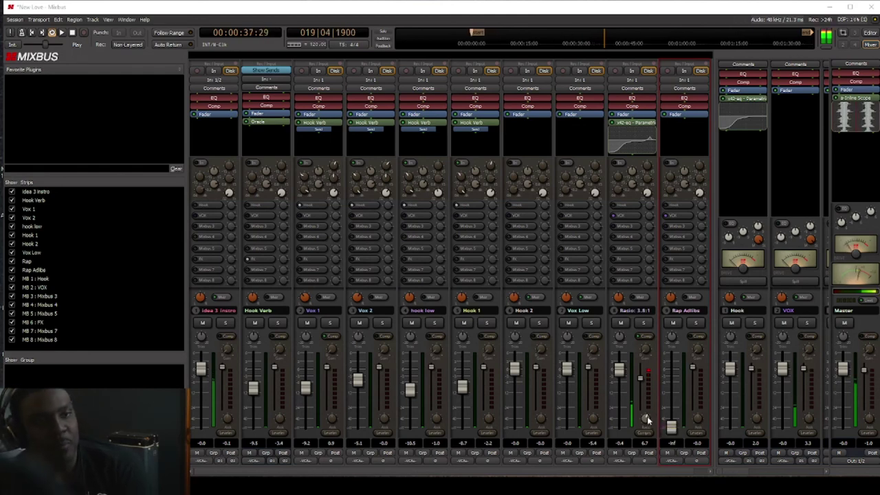
{"action": "scroll", "coordinate": [647, 420], "scroll_direction": "up", "scroll_amount": 3}
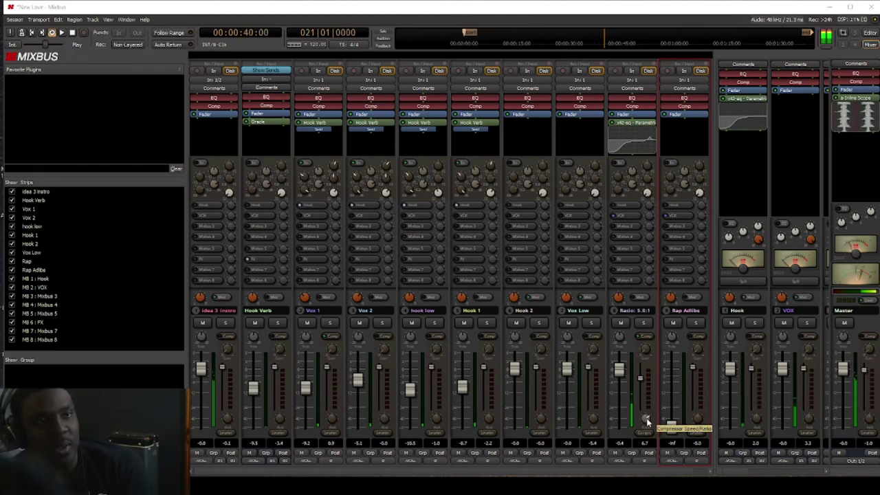
{"action": "scroll", "coordinate": [647, 421], "scroll_direction": "up", "scroll_amount": 3}
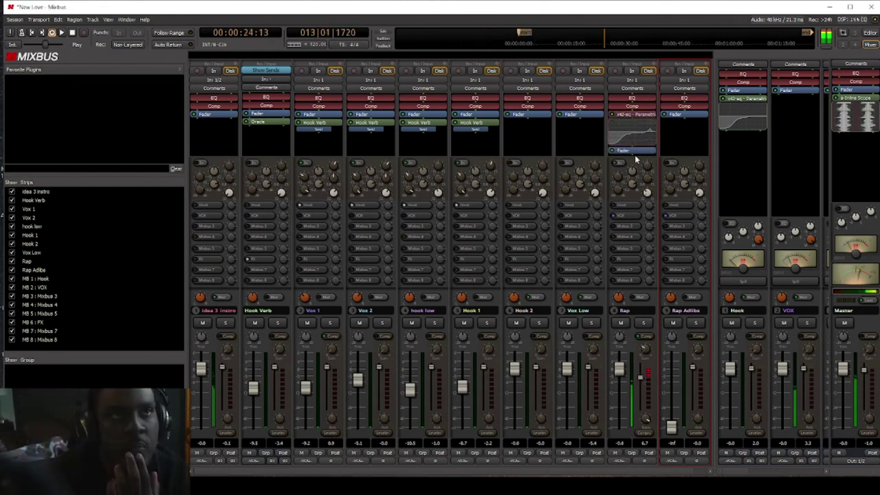
Cut the blue midrange band in the Rap track's x42 equalizer slightly, reduce the 8 kHz boost, and close the plugin
{"action": "double_click", "coordinate": [631, 141]}
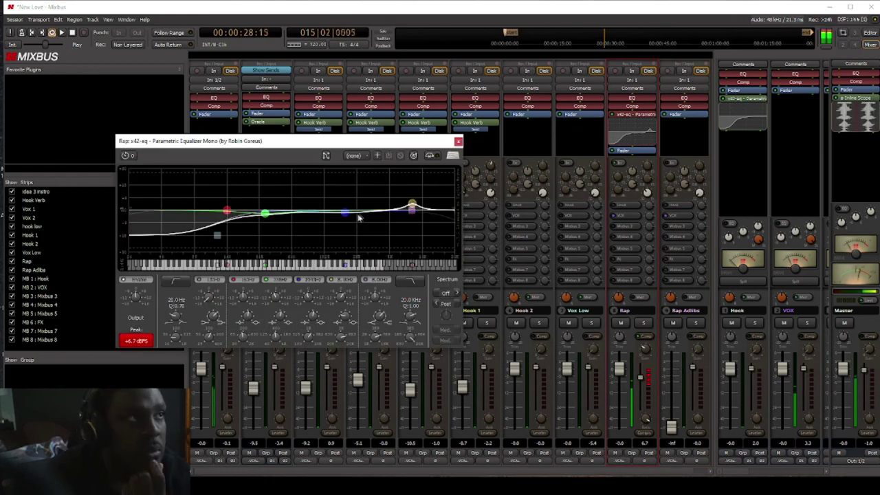
{"action": "mouse_move", "coordinate": [309, 295]}
{"action": "scroll", "coordinate": [308, 295], "scroll_direction": "down", "scroll_amount": 3}
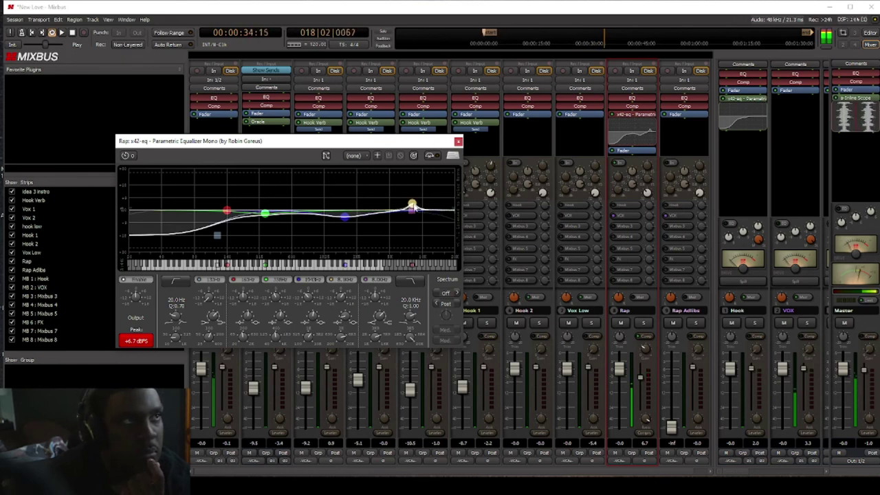
{"action": "left_click_drag", "start_coordinate": [411, 207], "coordinate": [413, 211]}
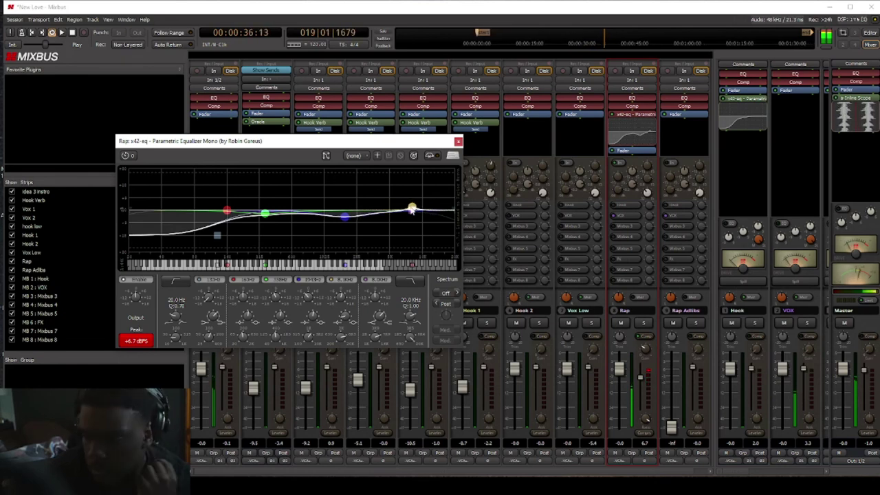
{"action": "left_click", "coordinate": [459, 142]}
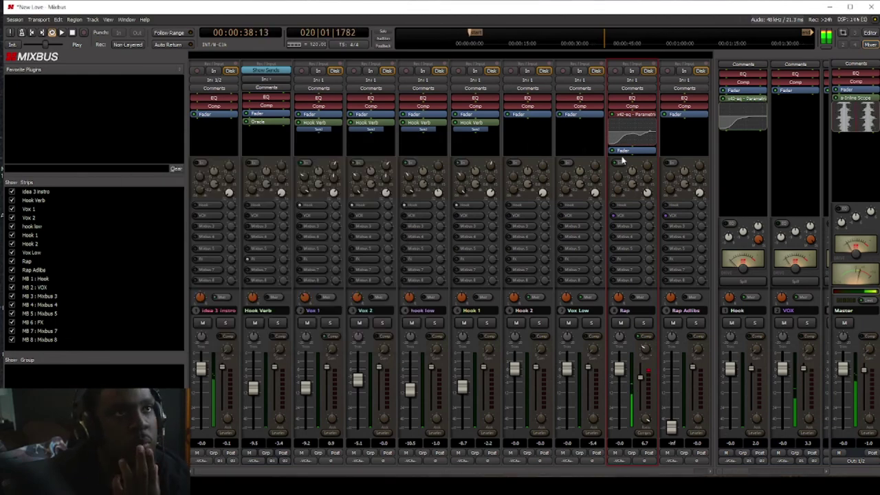
Insert Nectar 3 Elements before the fader on the Rap track, set its De-ess to 1.4x, and stop playback
{"action": "right_click", "coordinate": [627, 155]}
{"action": "mouse_move", "coordinate": [653, 159]}
{"action": "mouse_move", "coordinate": [774, 195]}
{"action": "mouse_move", "coordinate": [818, 287]}
{"action": "left_click", "coordinate": [832, 214]}
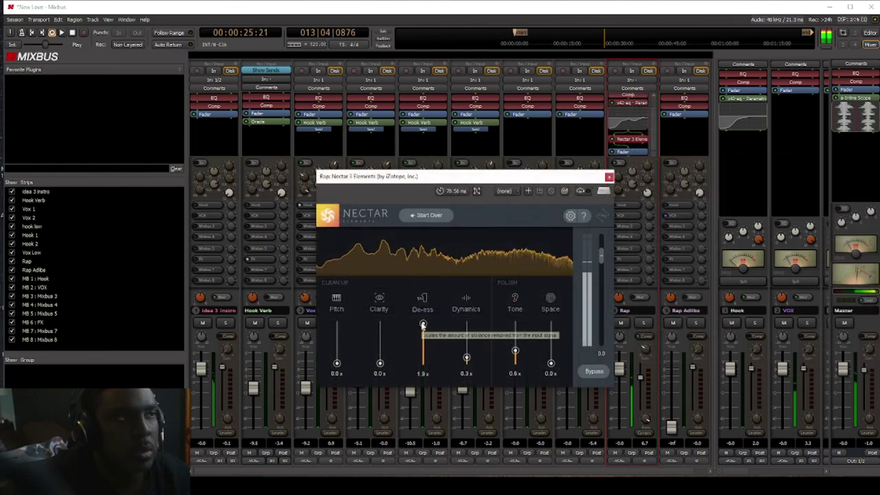
{"action": "left_click_drag", "start_coordinate": [423, 326], "coordinate": [424, 335]}
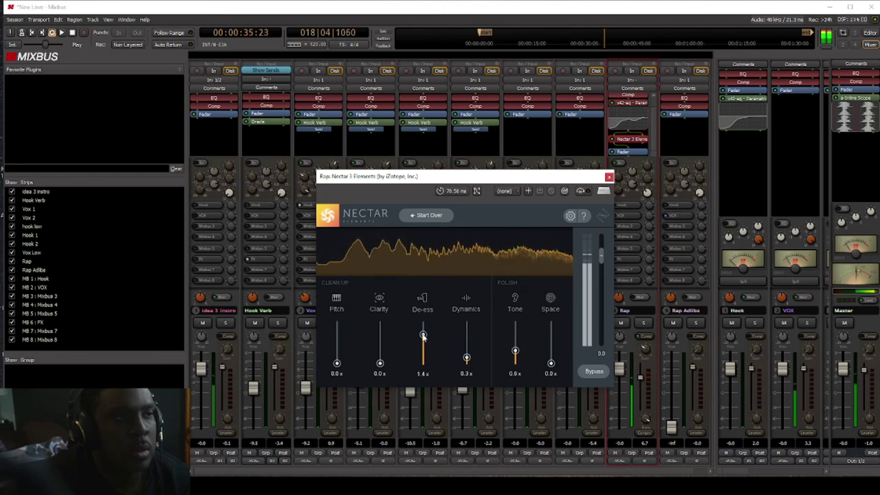
{"action": "left_click", "coordinate": [352, 22]}
{"action": "key", "text": "space"}
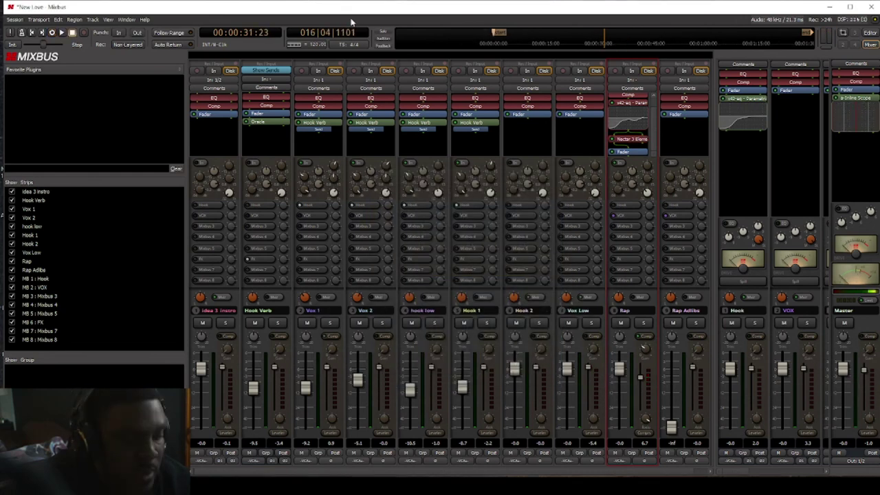